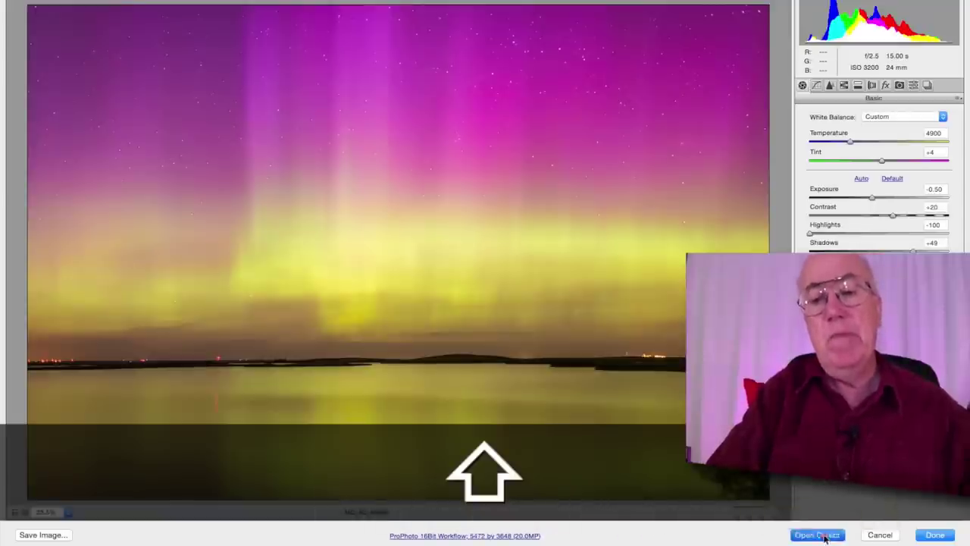
Step: Open the developed aurora raw image as a Smart Object, reopen its raw settings from the layer, and fit the image to the screen
shift+click(825, 535)
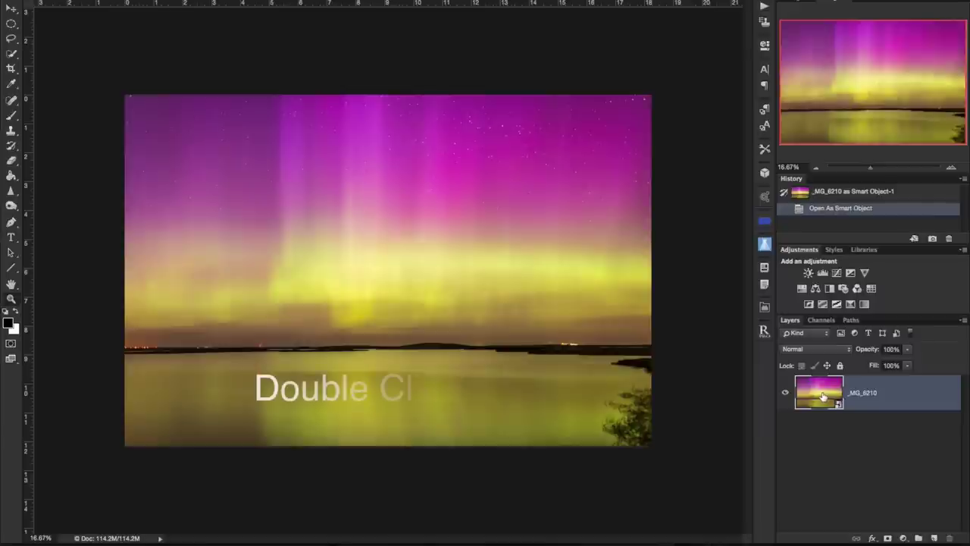
double_click(822, 394)
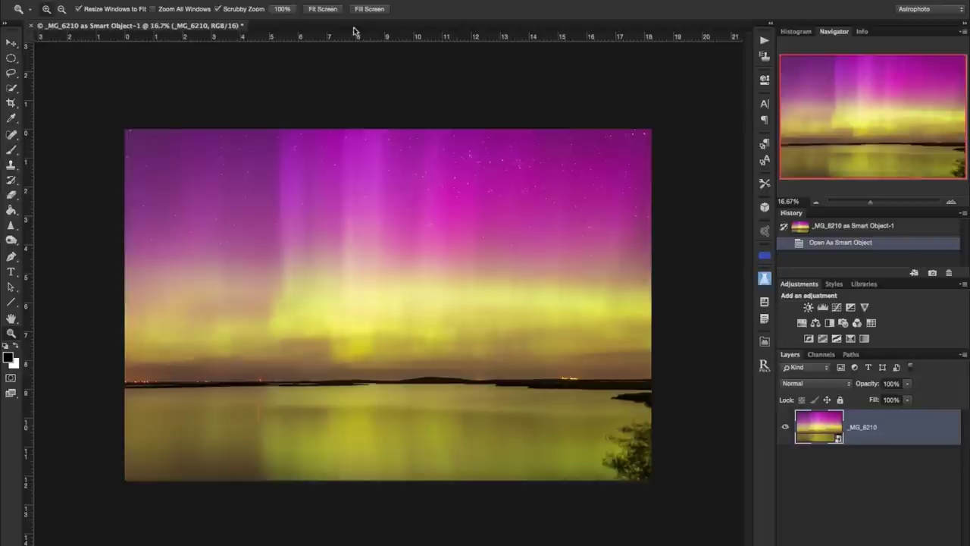
click(323, 9)
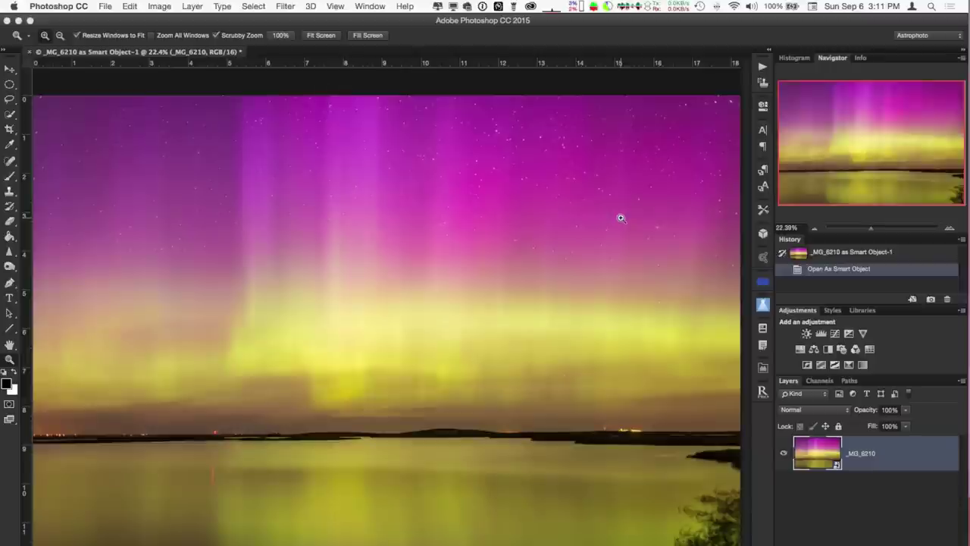
Step: Apply the Reduce Noise filter to the _MG_6210 smart object using the Nightscape NR preset with Strength 8
click(621, 218)
click(621, 219)
click(621, 218)
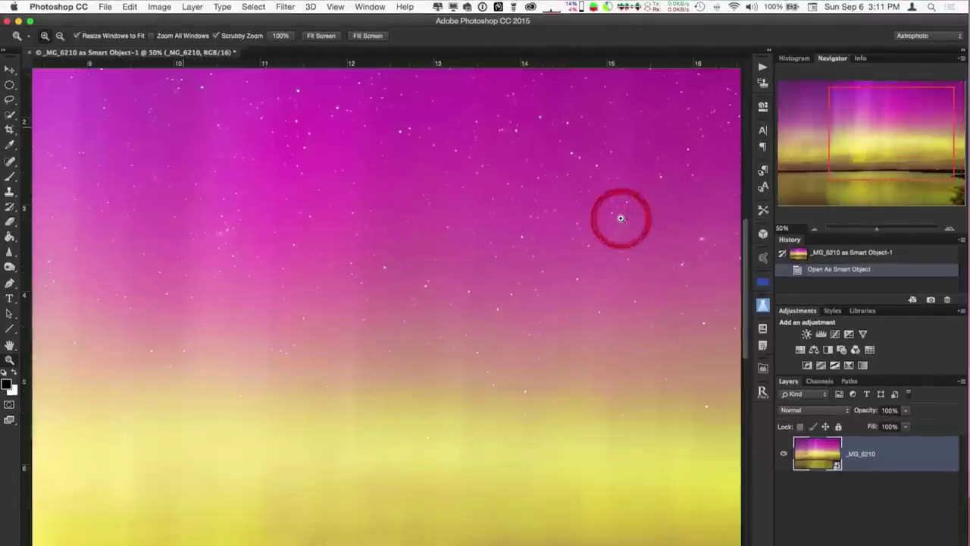
click(620, 218)
click(621, 218)
click(621, 218)
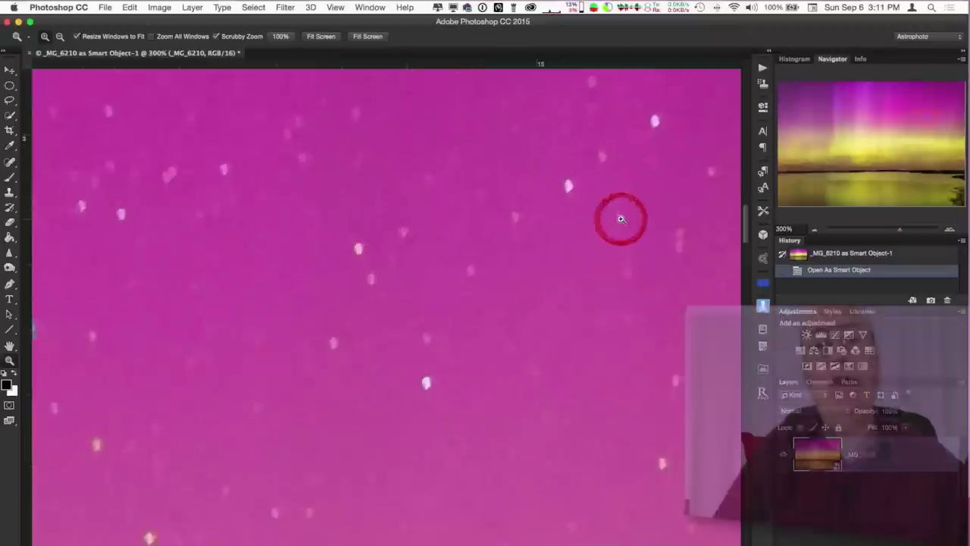
scroll(557, 222, up, 3)
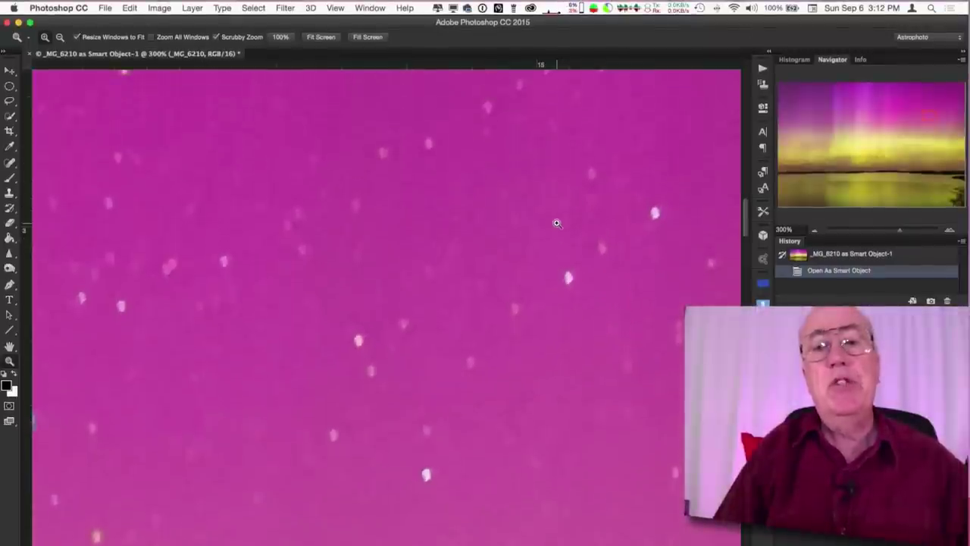
click(287, 7)
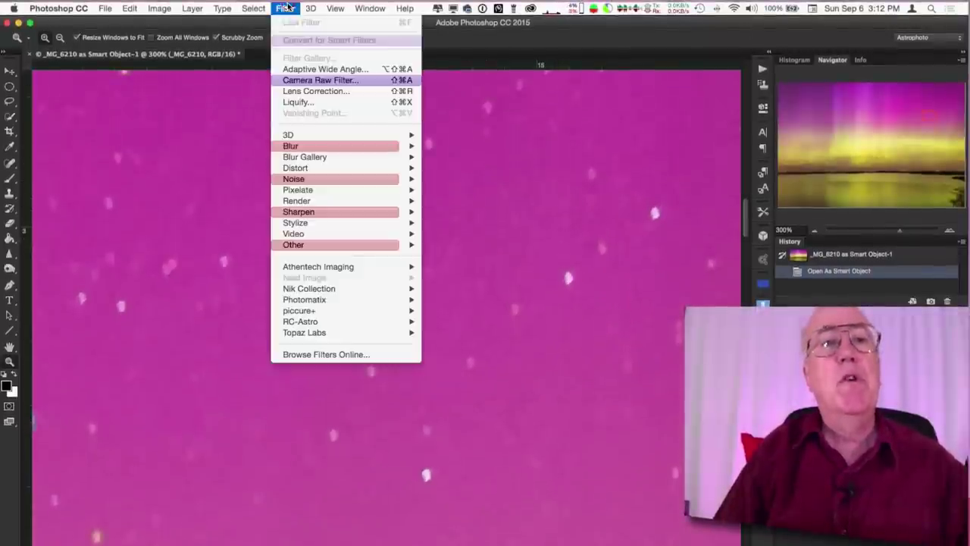
mouse_move(290, 179)
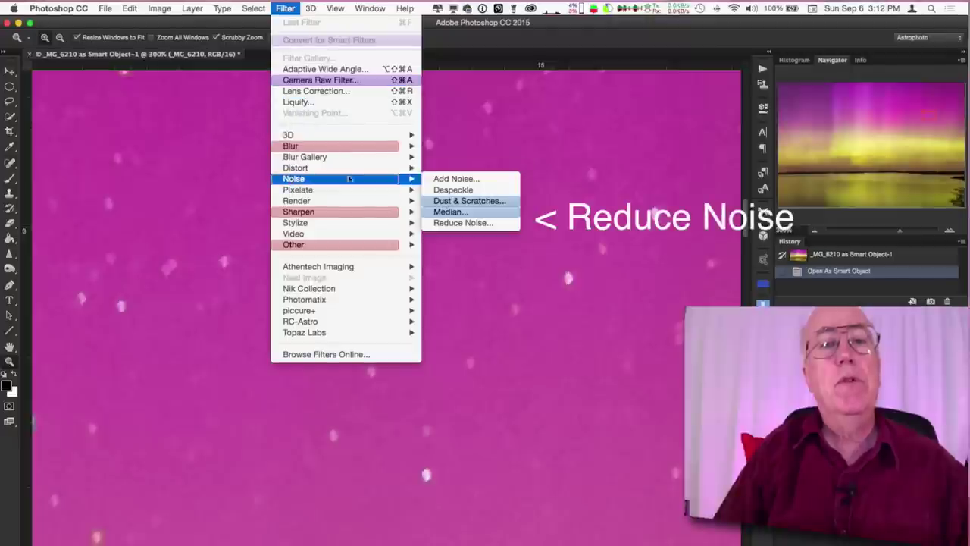
click(463, 223)
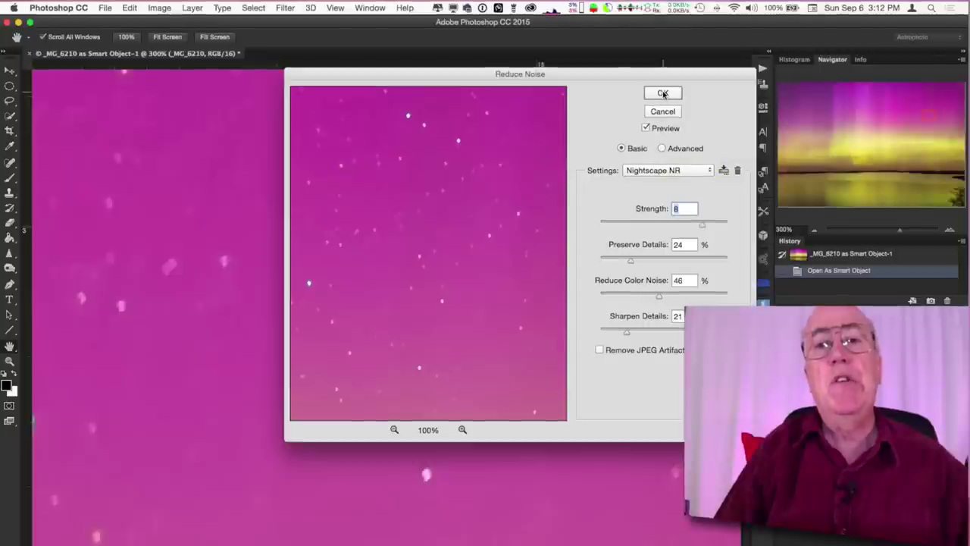
click(663, 93)
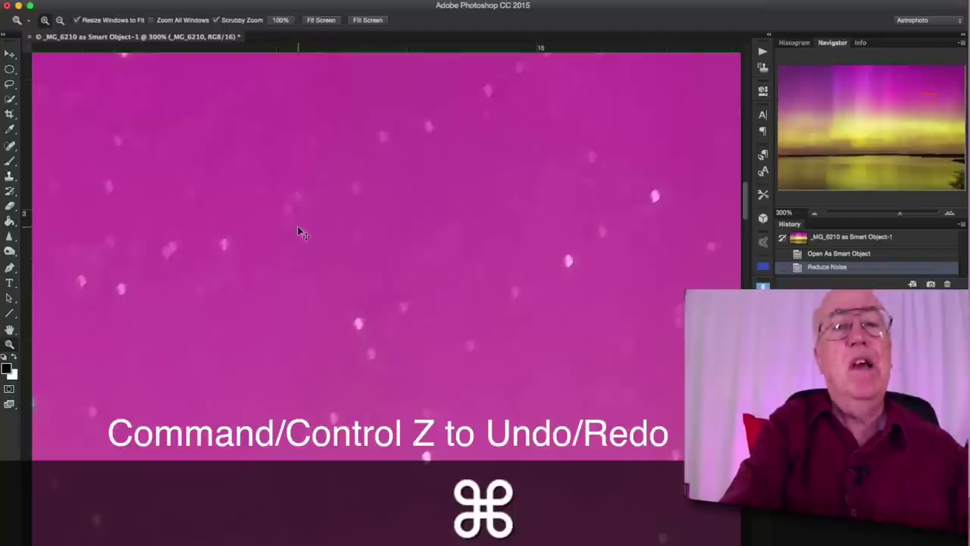
Step: Compare the image with and without noise reduction by undoing and redoing the Reduce Noise filter, leaving it applied
key(super+z)
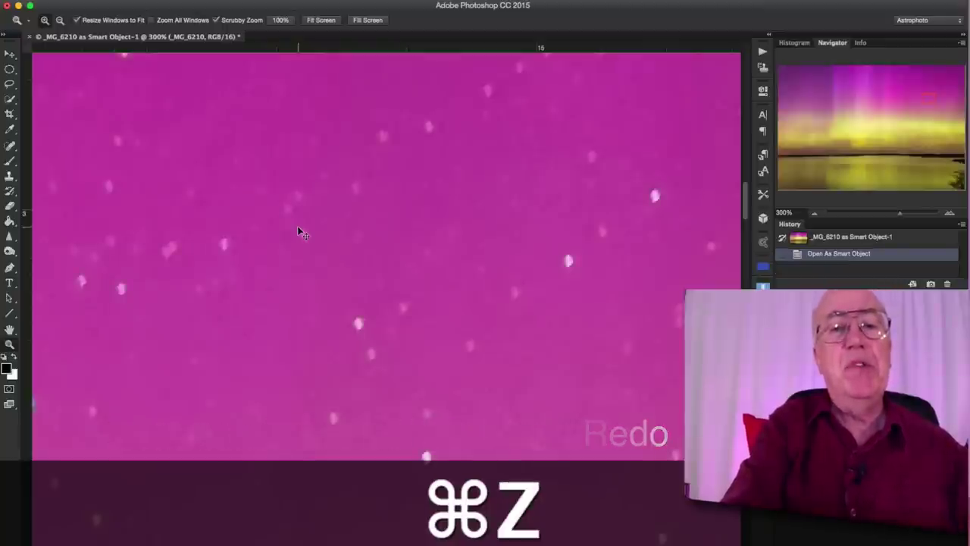
key(super+z)
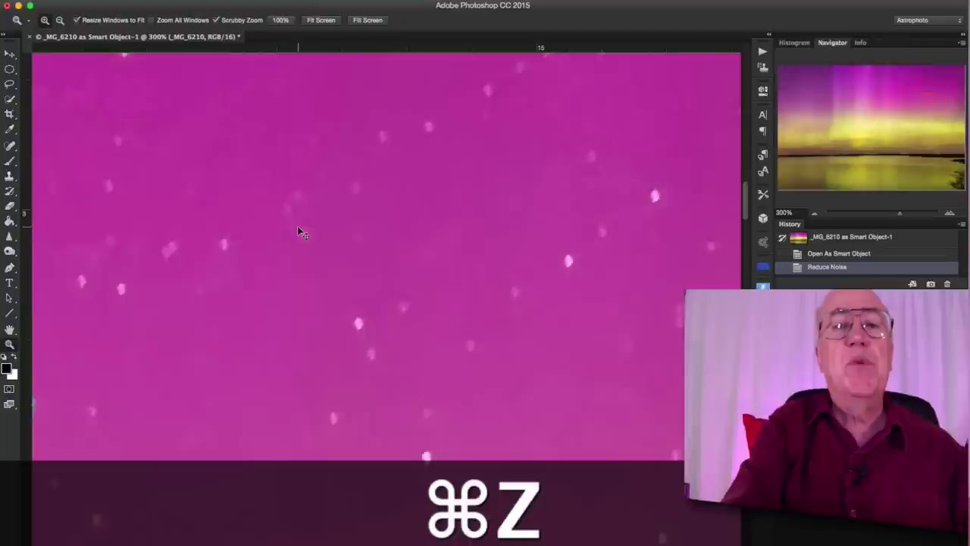
key(super+z)
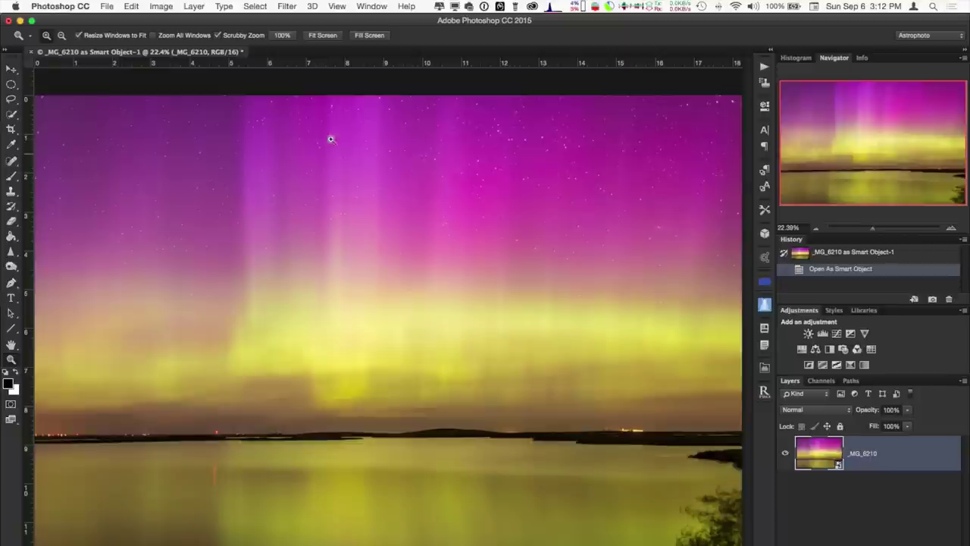
click(286, 8)
click(287, 6)
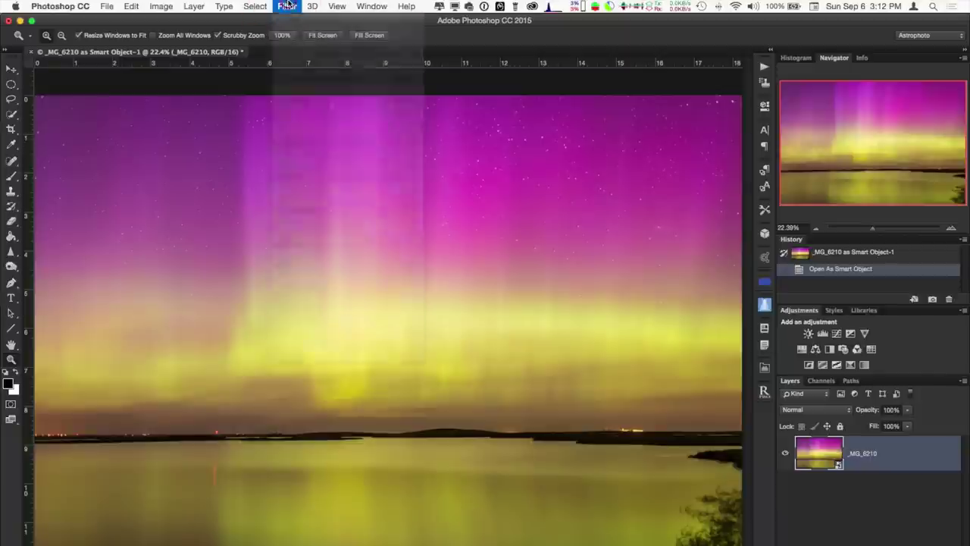
key(super+z)
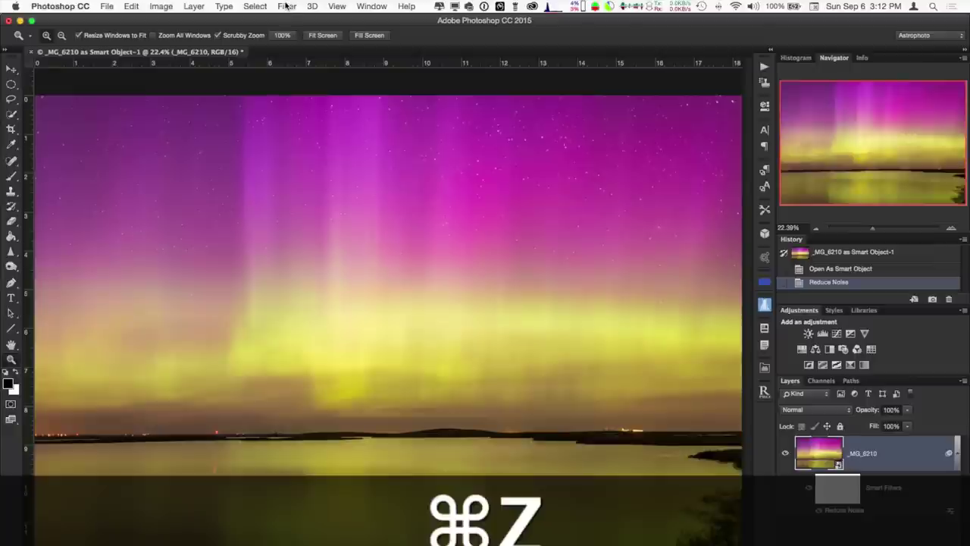
Step: Add a Shadows/Highlights adjustment with Shadows Amount 2%, Highlights Amount 21%, Tone 59%, Radius 52 px, and Midtone +11
click(164, 6)
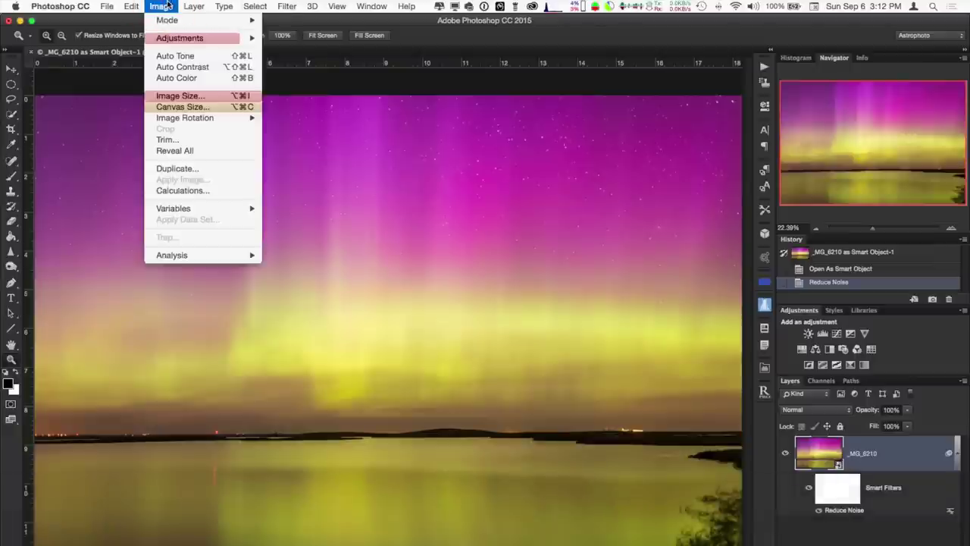
mouse_move(179, 38)
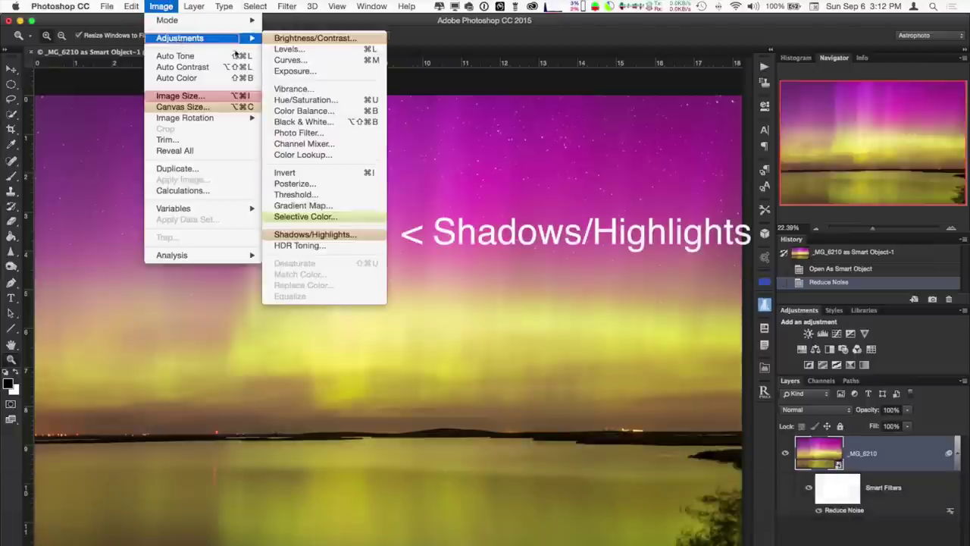
click(327, 238)
drag(446, 147, 625, 99)
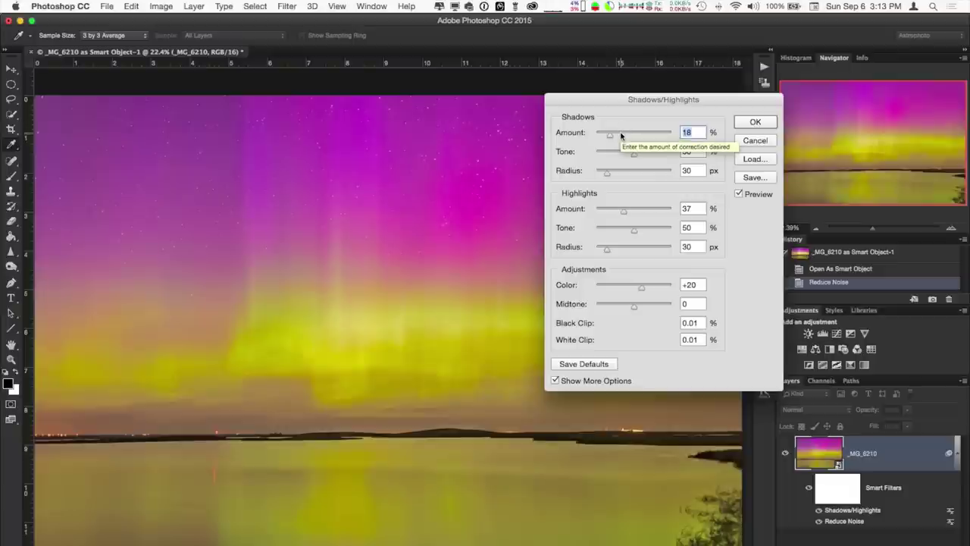
drag(610, 137, 597, 132)
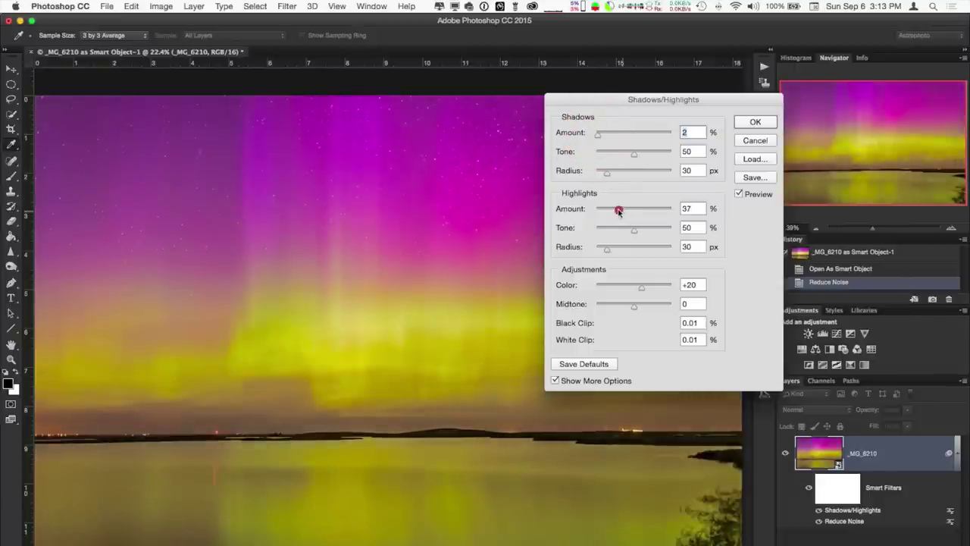
drag(613, 209, 640, 230)
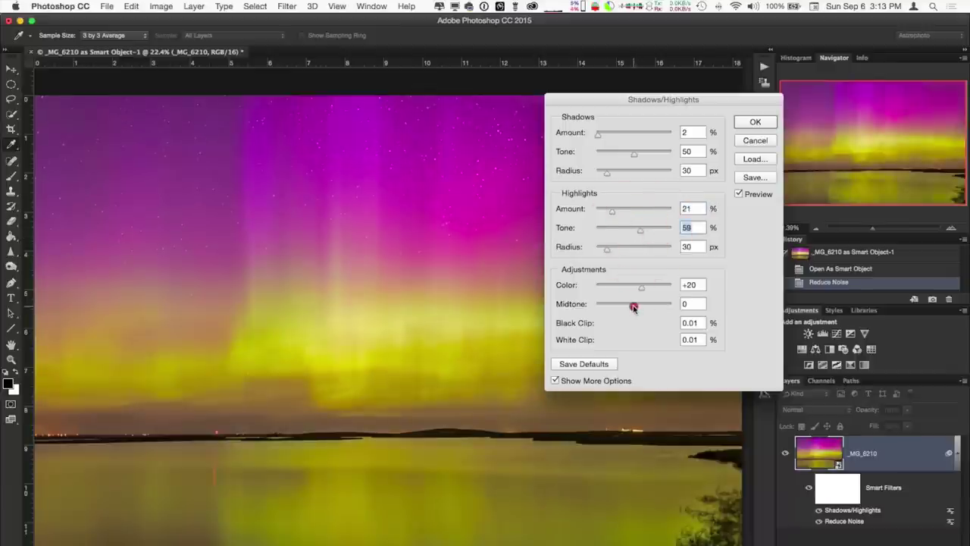
drag(640, 306, 637, 306)
drag(606, 248, 613, 249)
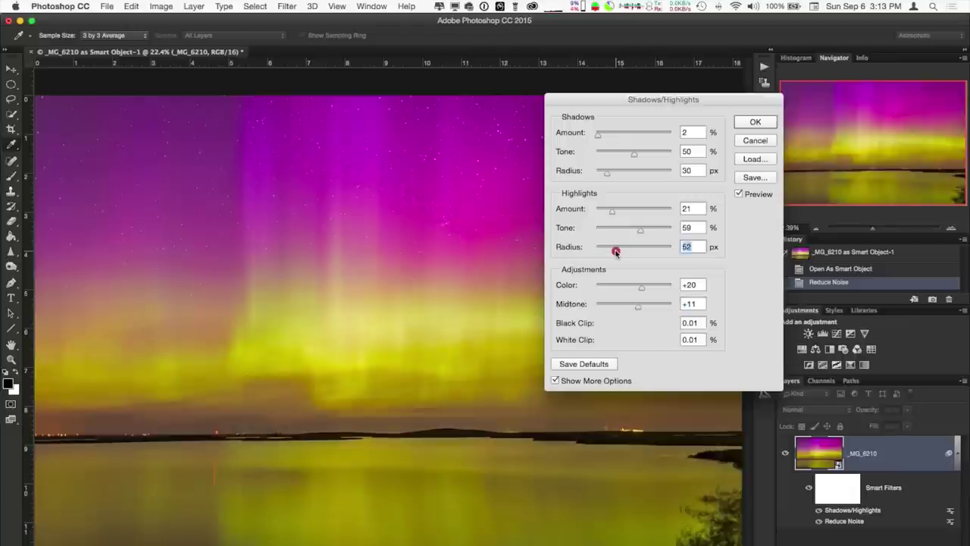
Step: Compare the image with the Shadows/Highlights preview off and on, and accept the adjustment
click(737, 194)
click(737, 195)
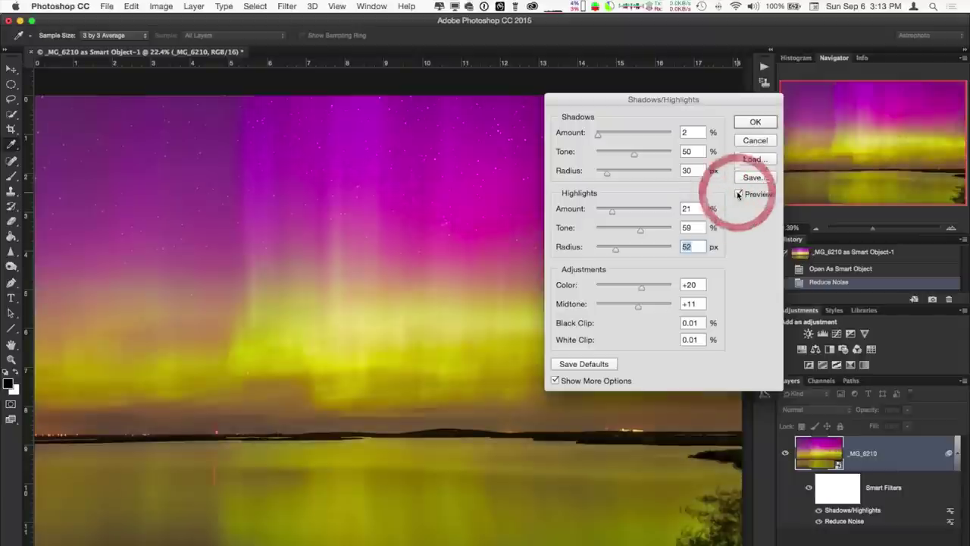
click(738, 195)
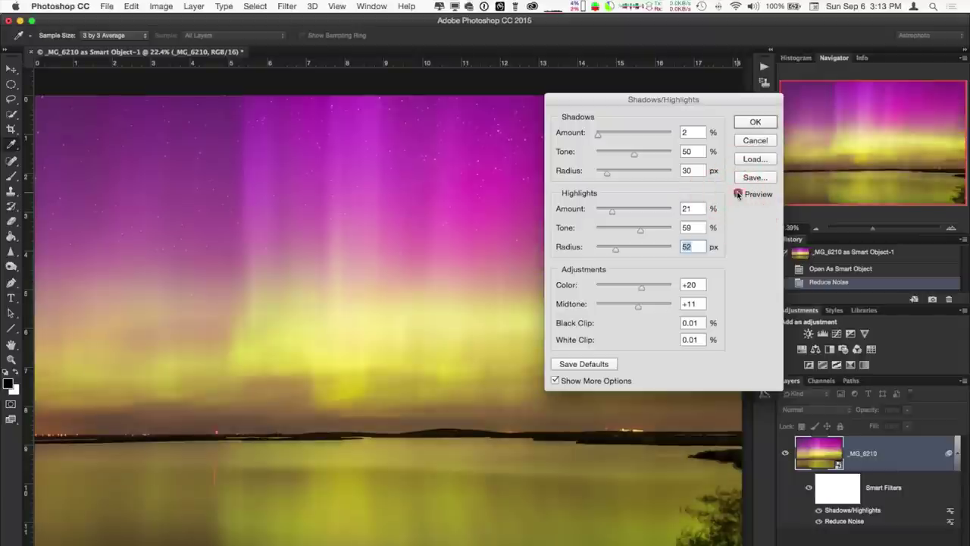
click(738, 195)
click(738, 194)
click(738, 194)
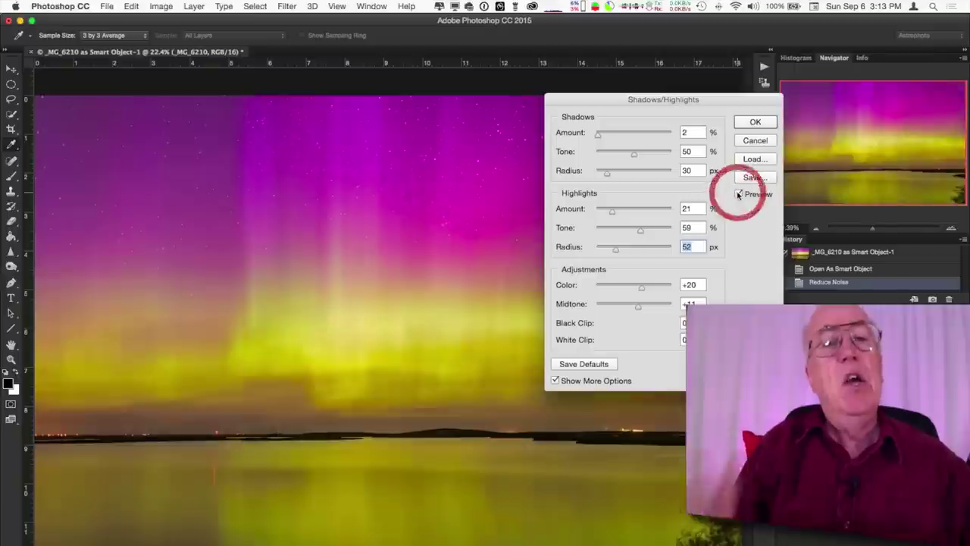
click(752, 124)
key(z)
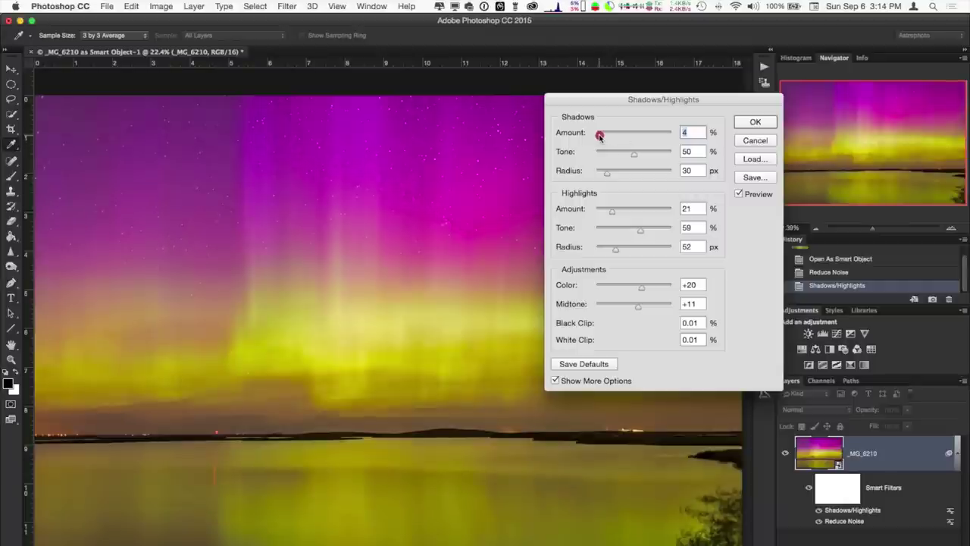
Step: Edit the existing Shadows/Highlights smart filter, setting the Shadows Amount to 4%
click(755, 122)
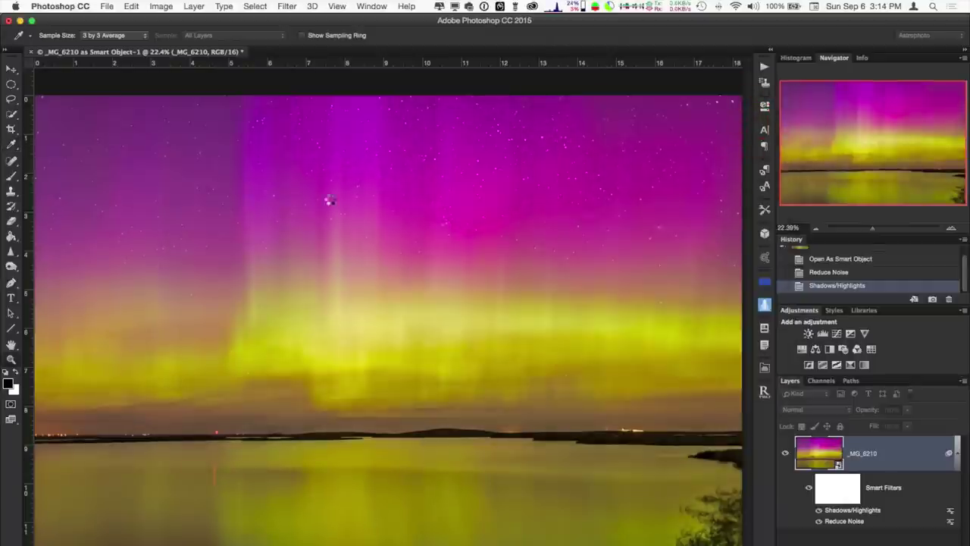
key(z)
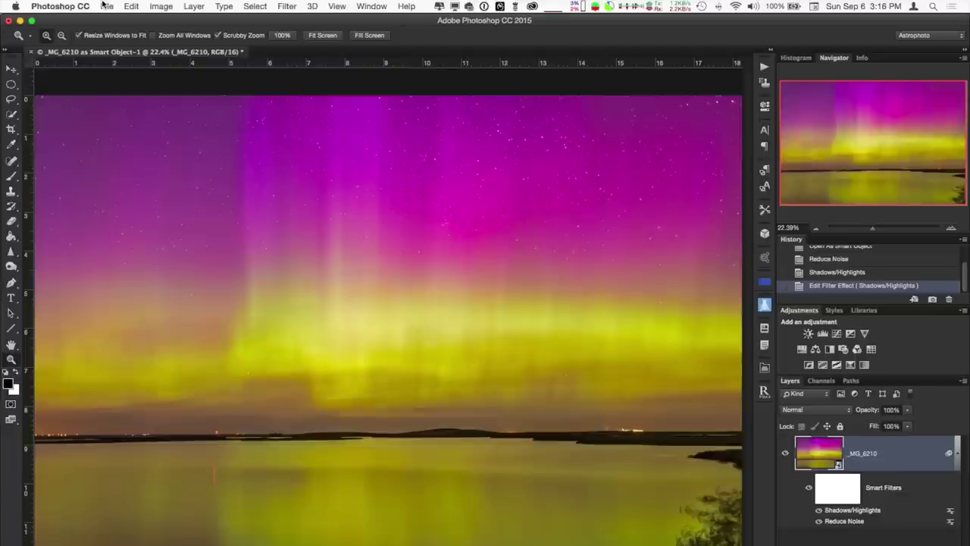
Step: Switch to Adobe Bridge and copy the develop settings of _MG_6210.CR2
click(104, 6)
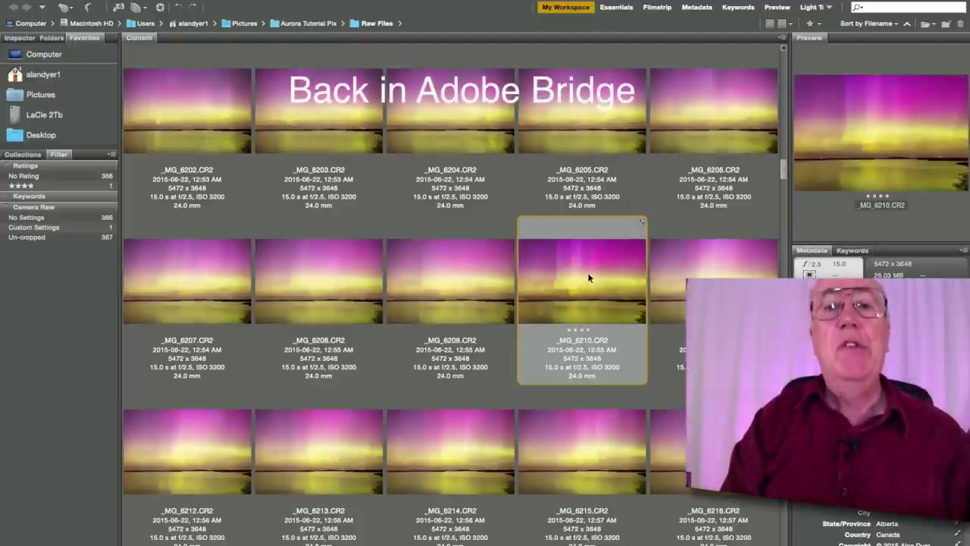
click(588, 278)
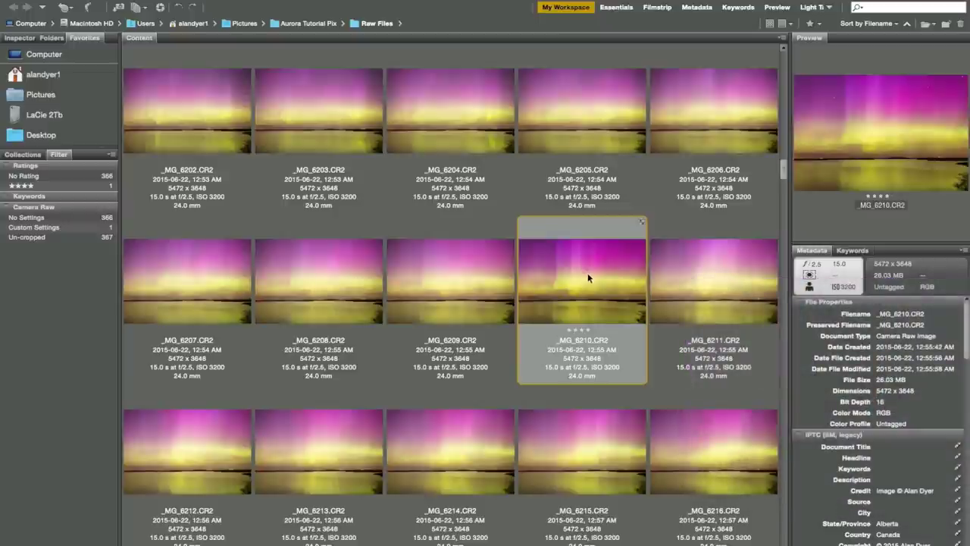
right_click(588, 278)
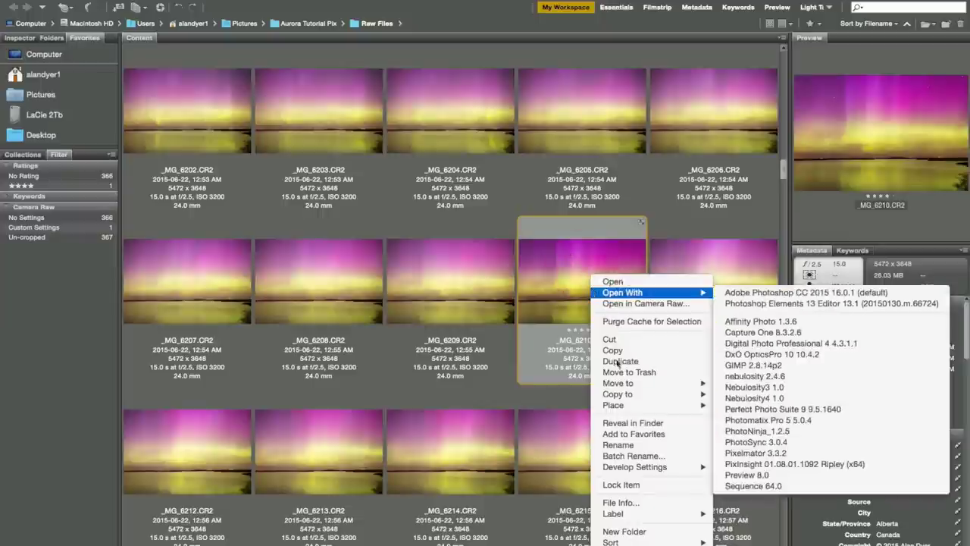
mouse_move(627, 475)
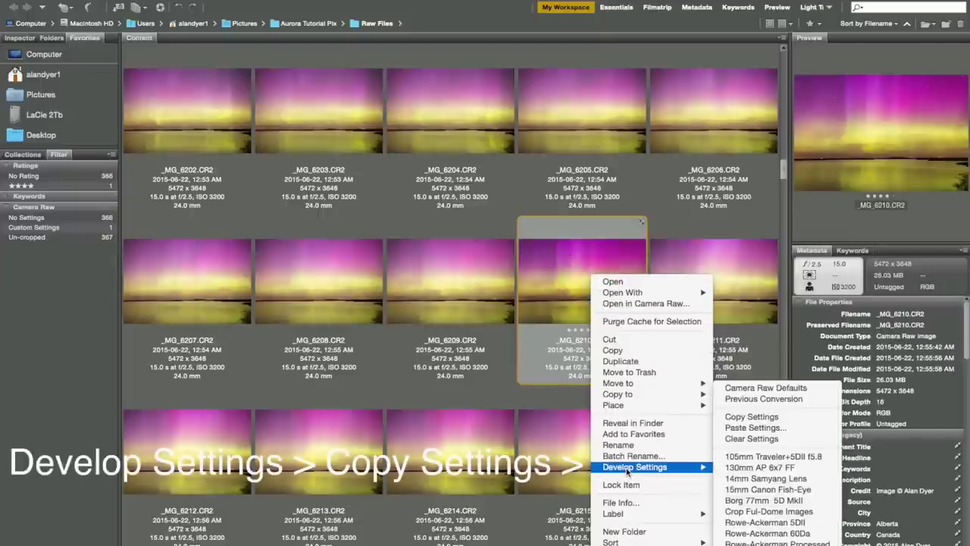
click(726, 418)
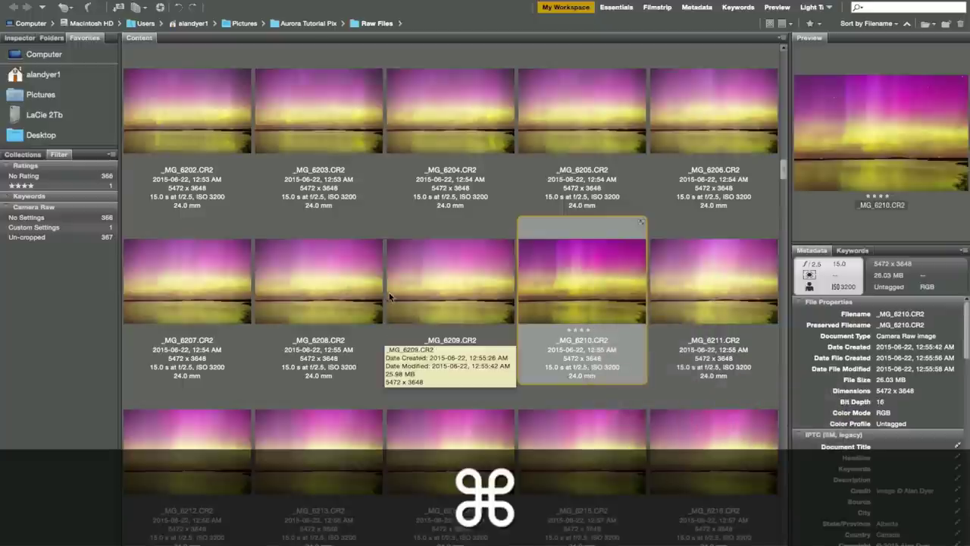
Step: Paste the copied develop settings onto all raw files with the Settings subset, leaving out Crop, Spot Removal and Local Adjustments
key(super+a)
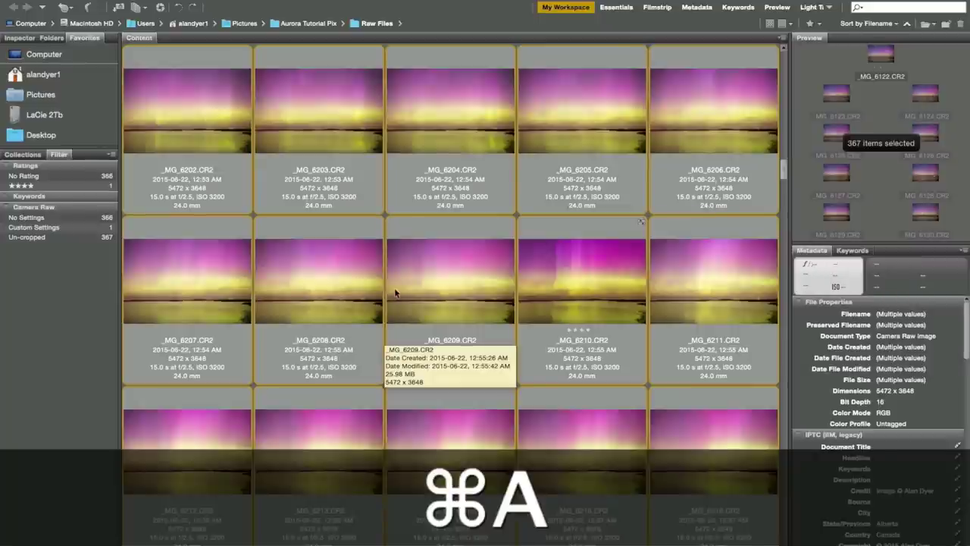
right_click(440, 283)
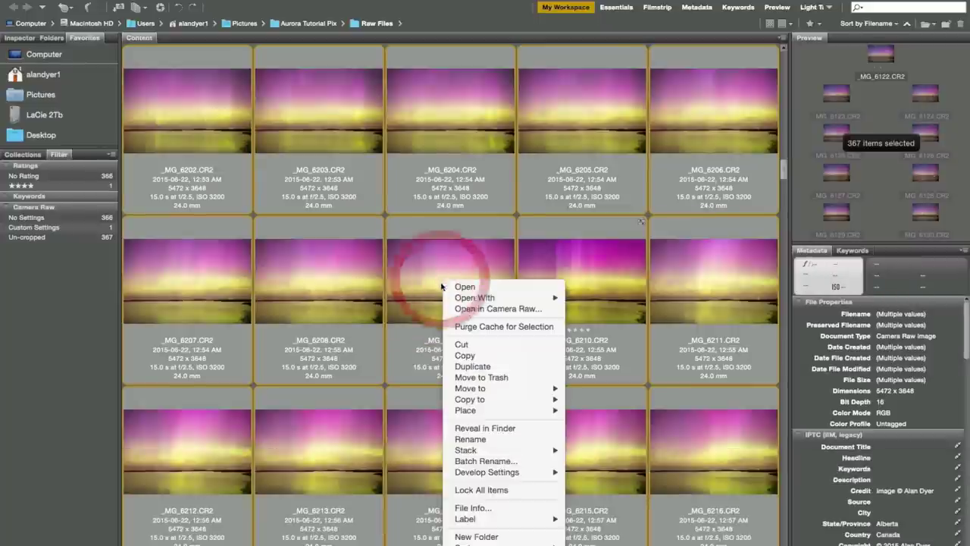
mouse_move(479, 472)
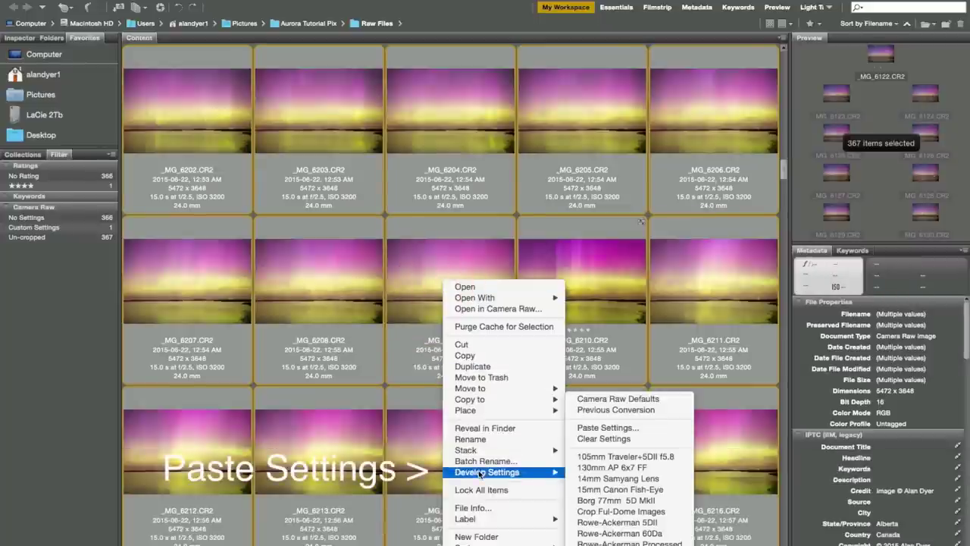
click(603, 428)
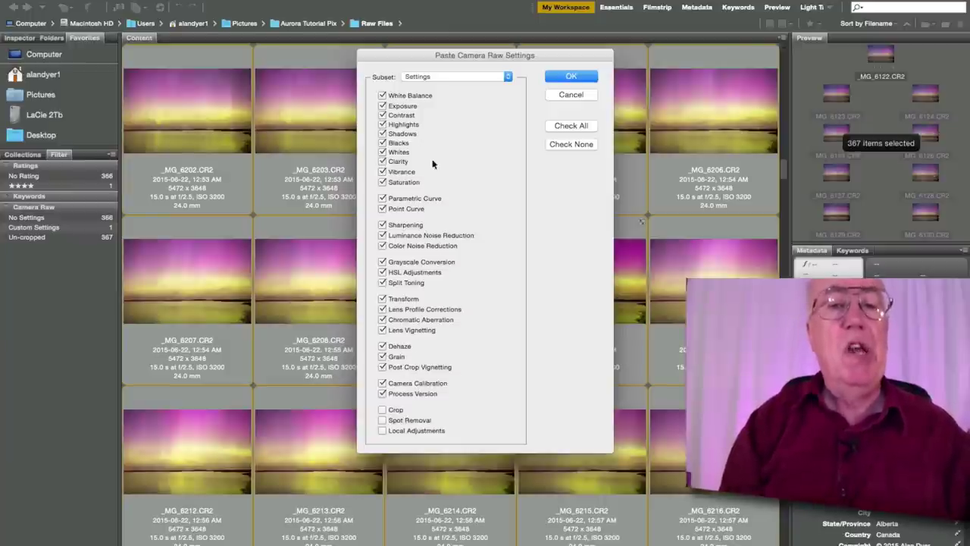
click(383, 410)
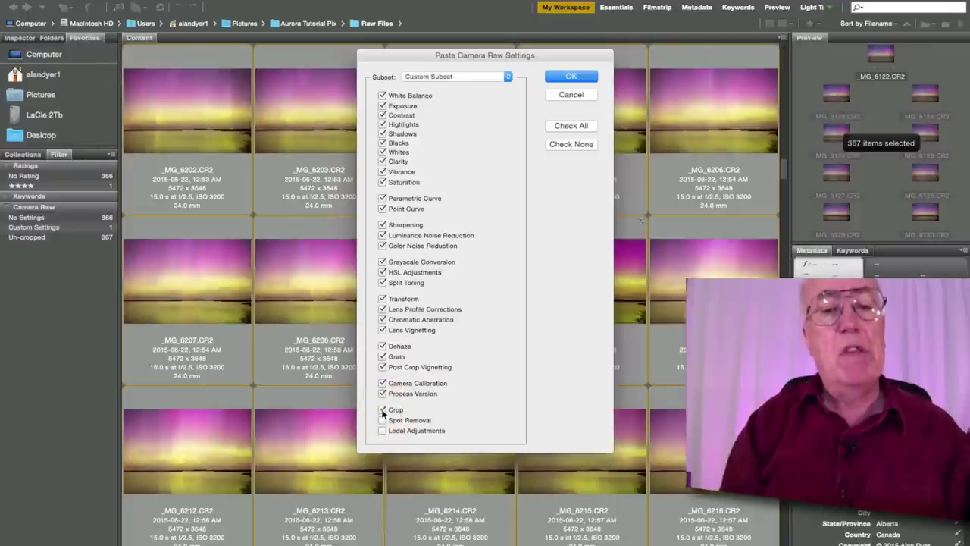
click(383, 410)
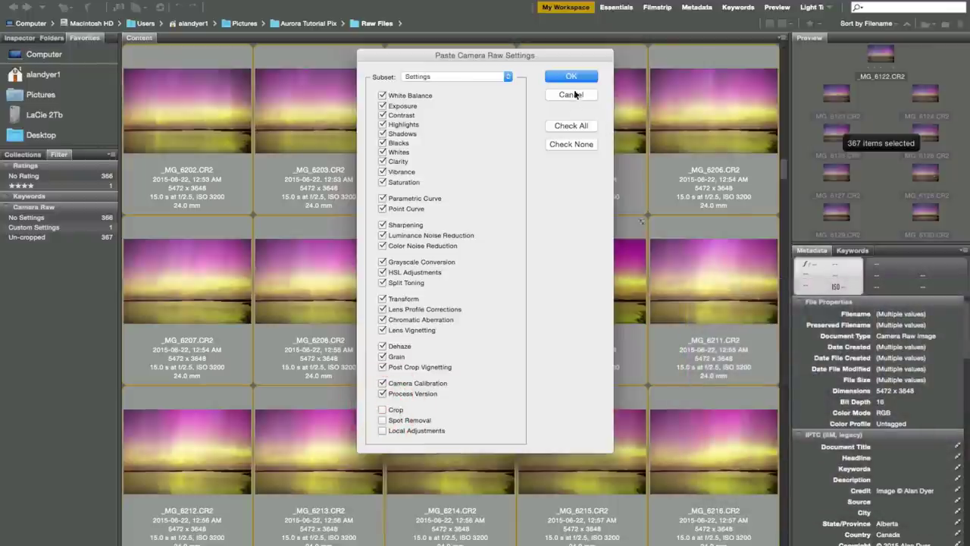
click(571, 76)
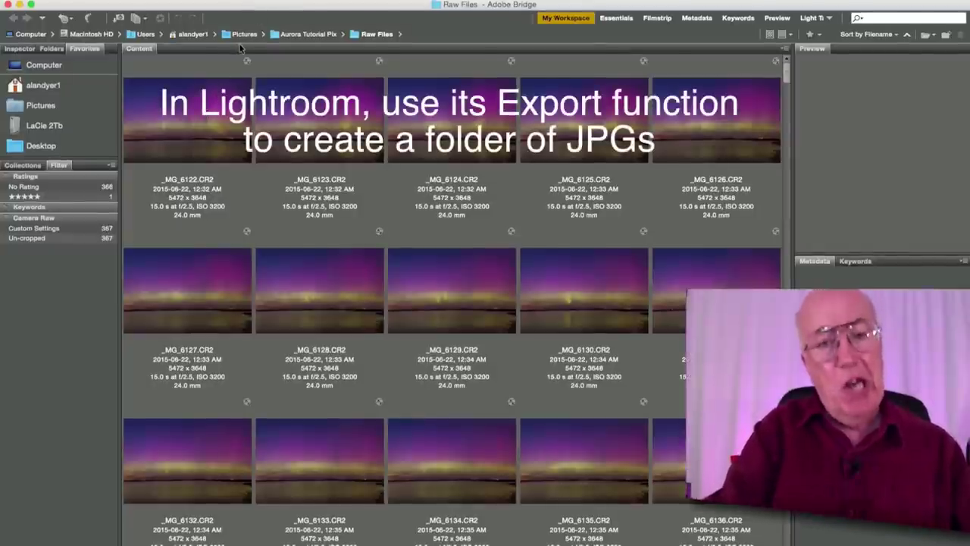
Step: Select all the raw files in the Raw Files folder and send them to Photoshop's Image Processor
key(super)
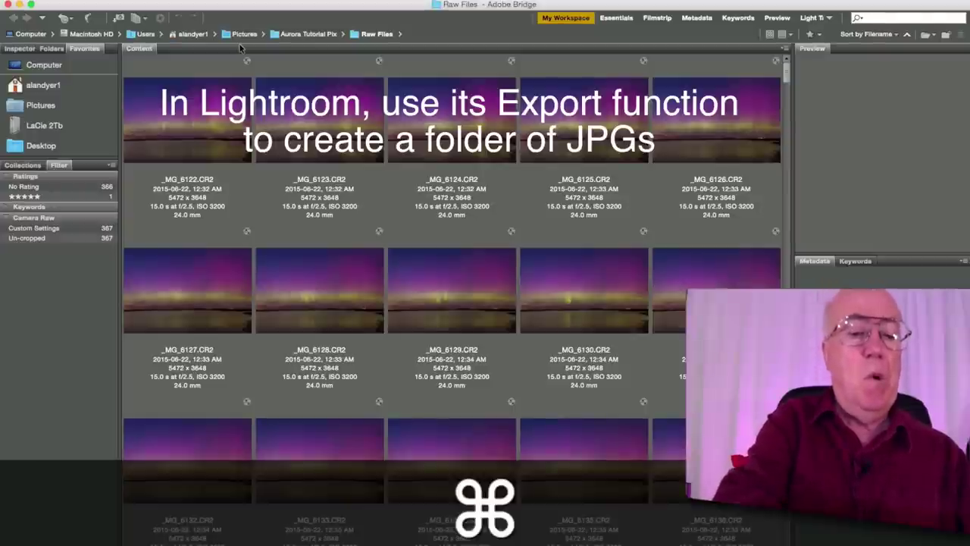
key(super+a)
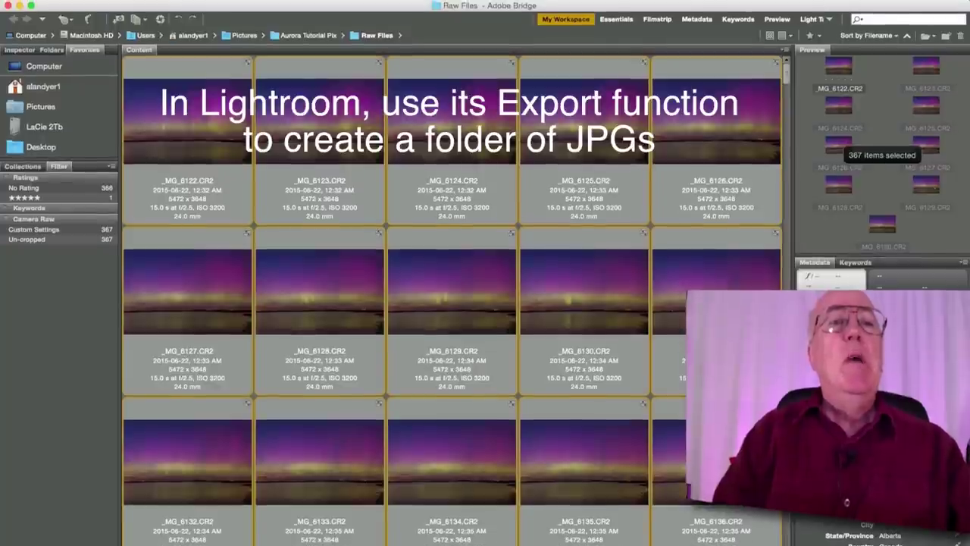
click(267, 6)
mouse_move(270, 108)
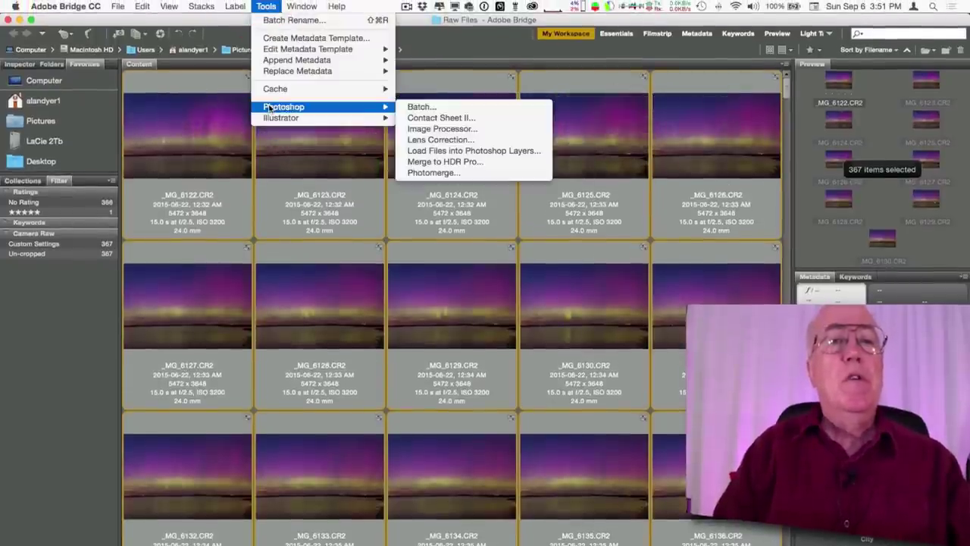
click(418, 130)
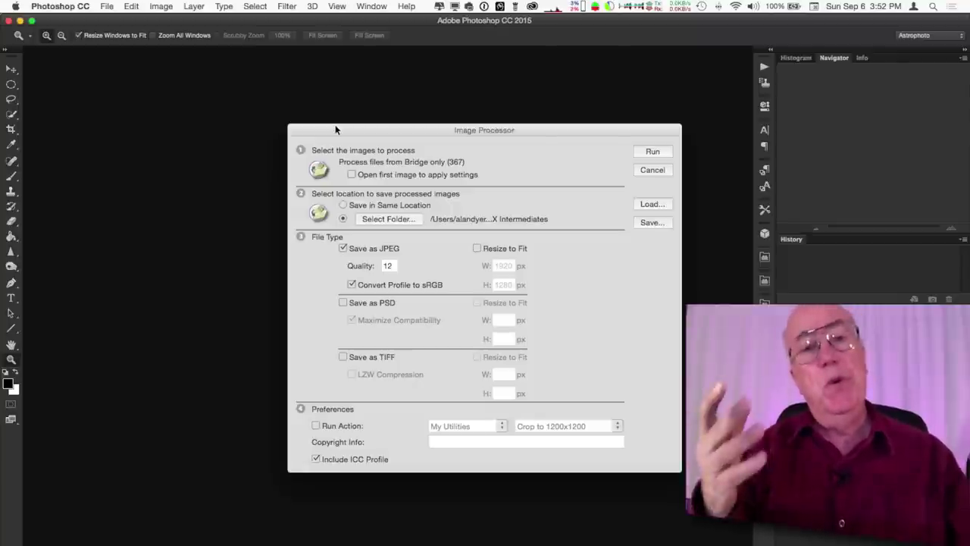
Step: Run the Image Processor into the Aurora Tutorial Pix folder, saving quality 12 sRGB JPEGs resized to fit 1920 x 1280 px
click(372, 220)
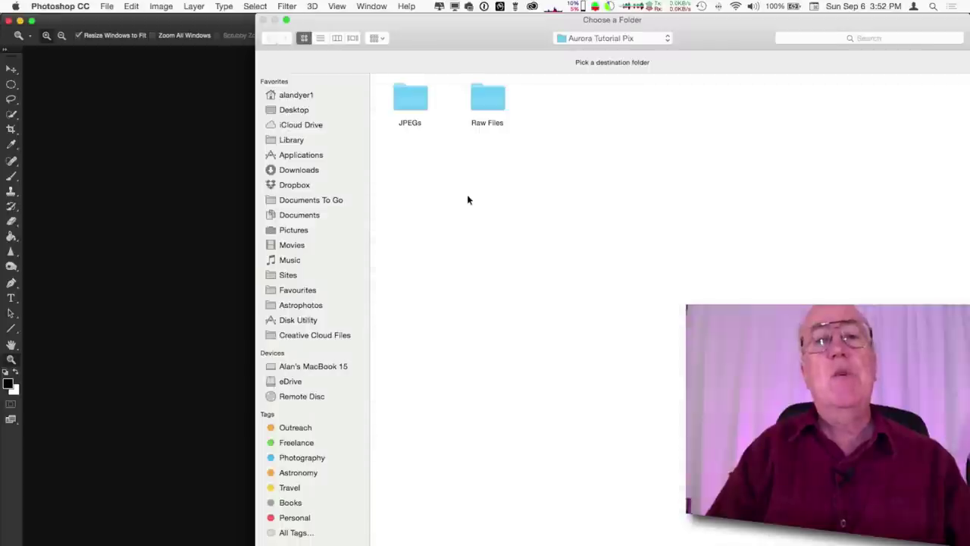
key(Return)
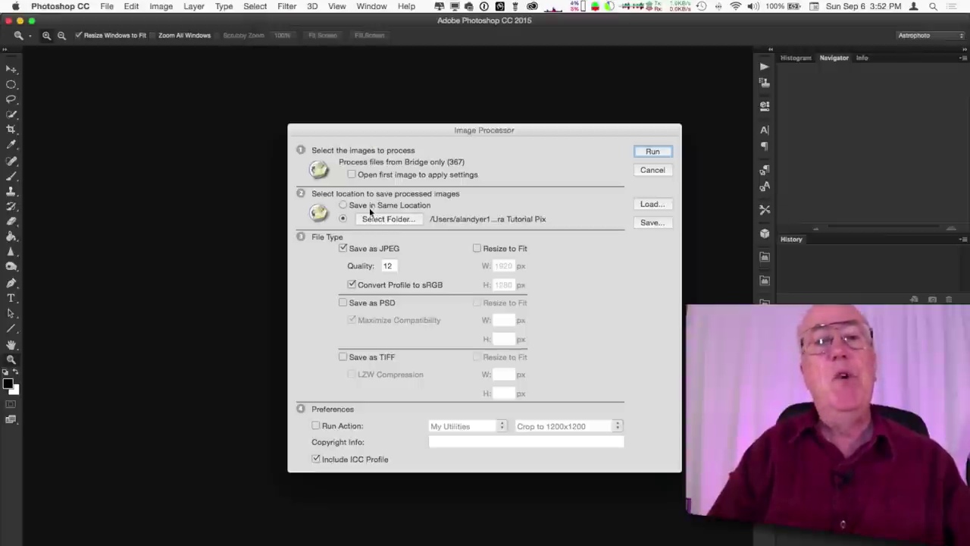
click(342, 248)
click(342, 248)
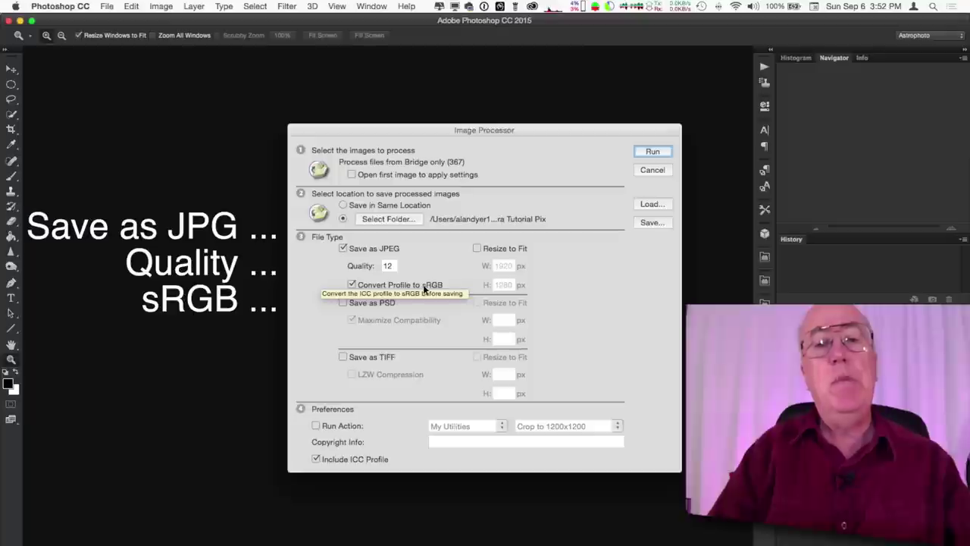
click(476, 249)
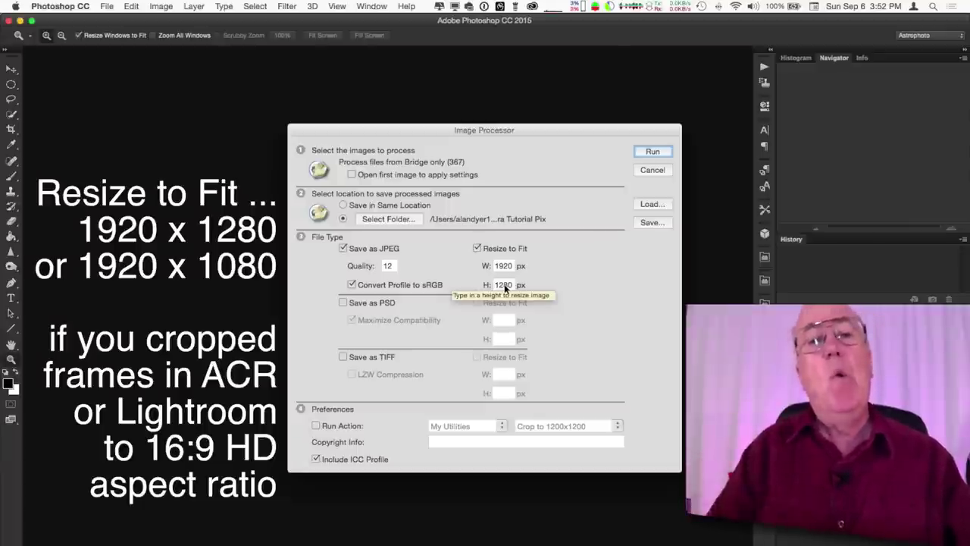
click(477, 248)
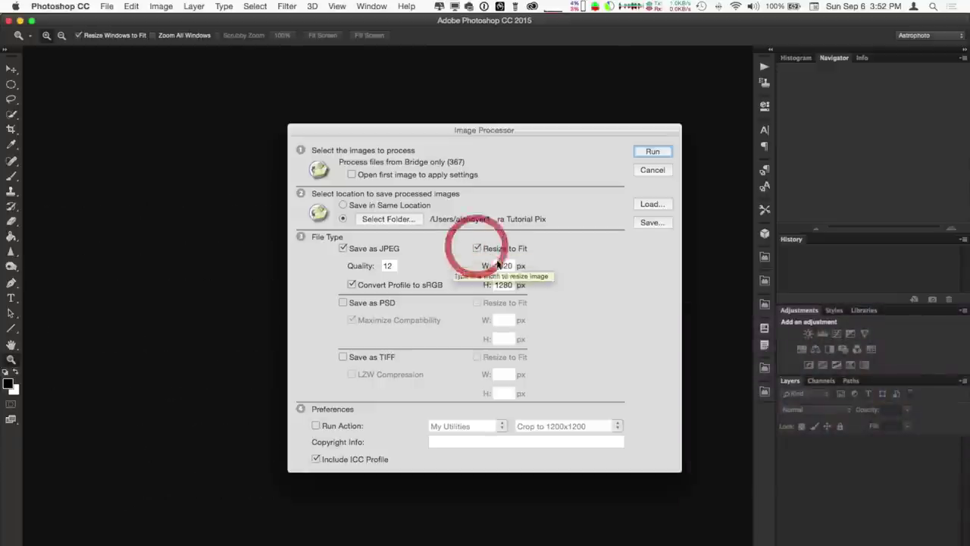
click(651, 153)
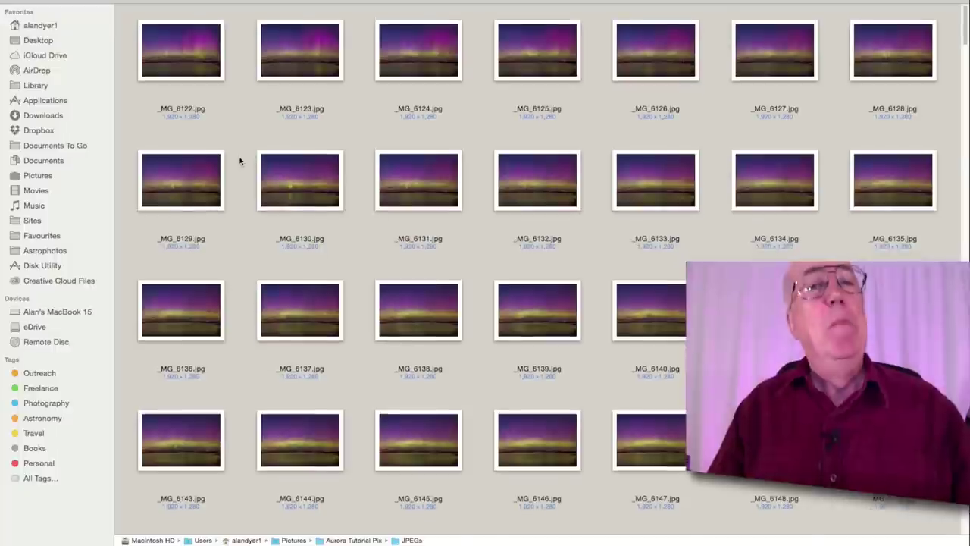
Step: Look through the exported frames in the JPEGs folder, and switch to Photoshop with the Motion workspace
scroll(239, 160, down, 3)
scroll(239, 161, down, 8)
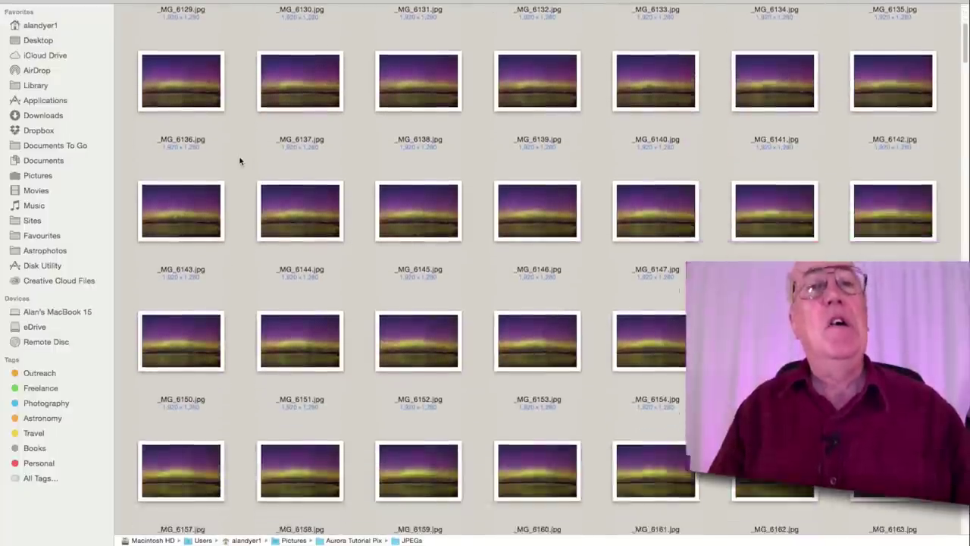
scroll(239, 160, up, 8)
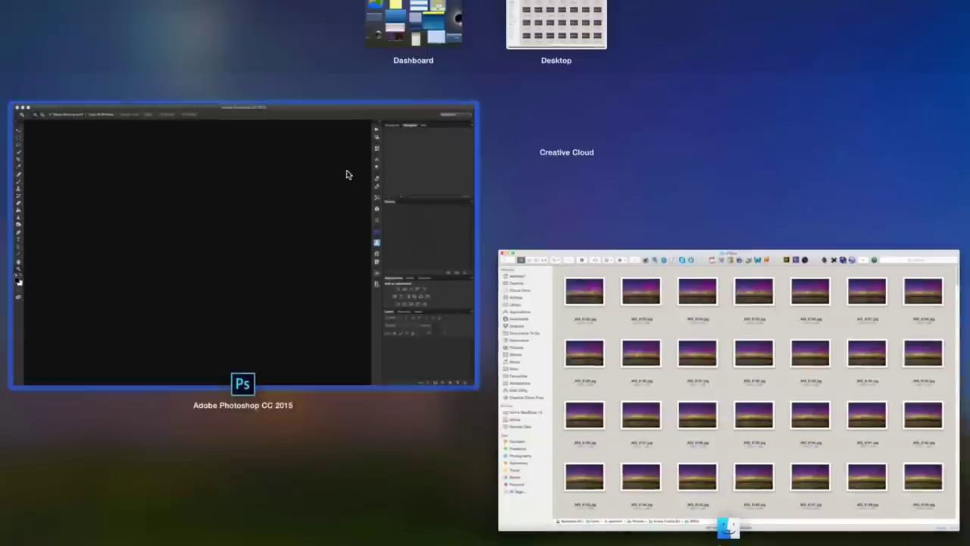
click(337, 187)
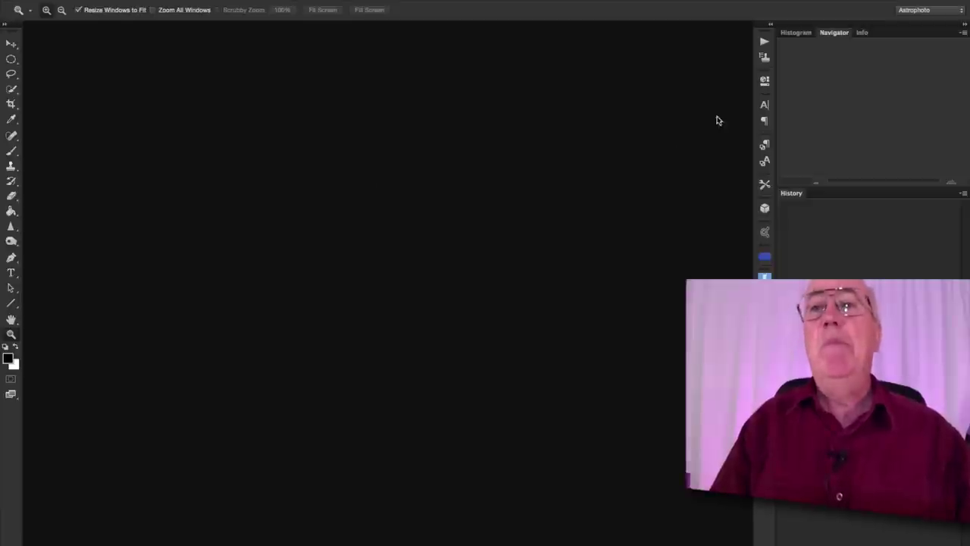
click(919, 10)
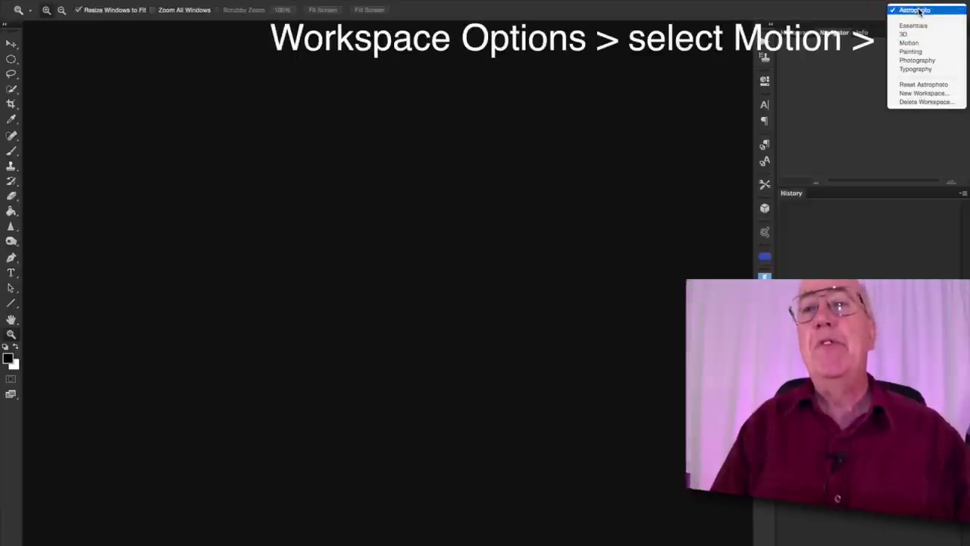
click(918, 43)
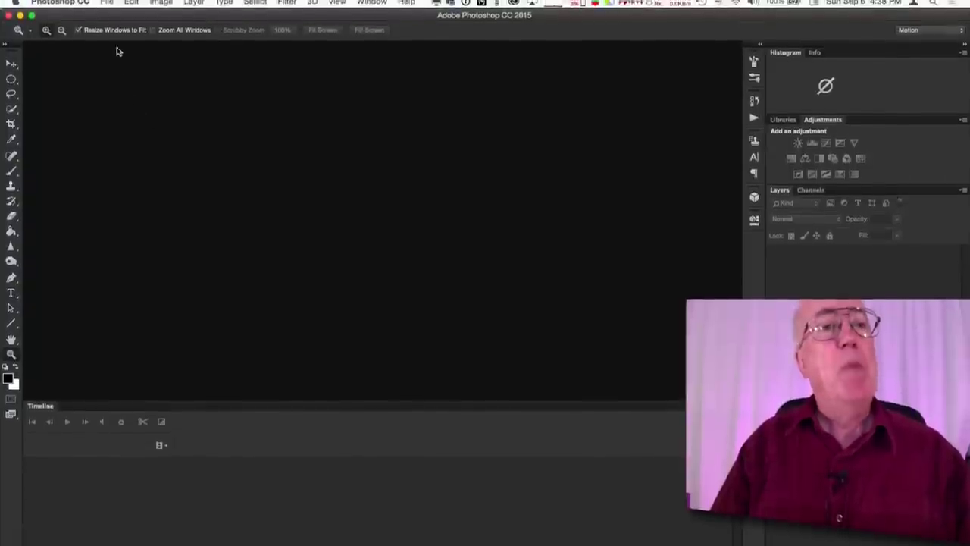
Step: Open the JPEGs folder's frames as an image sequence starting from _MG_6122.jpg
click(107, 6)
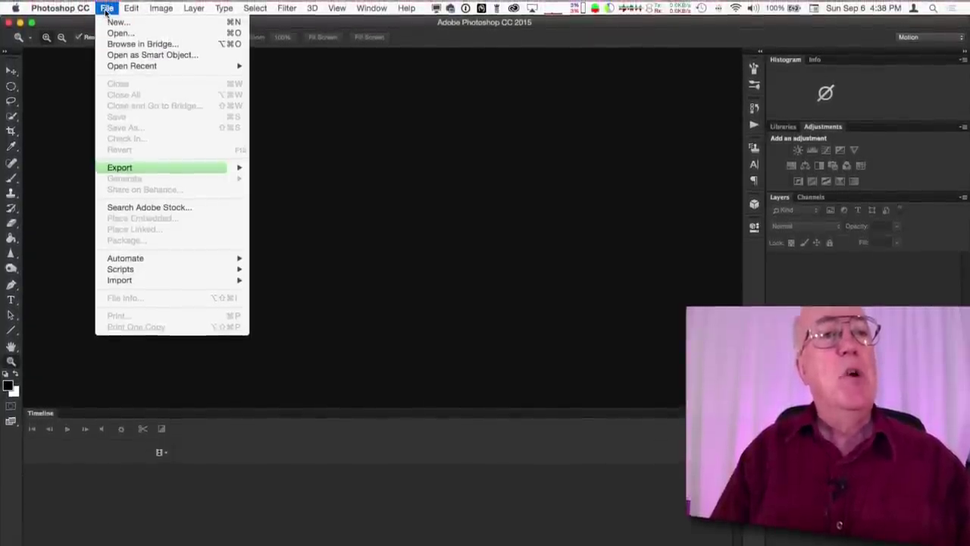
click(109, 33)
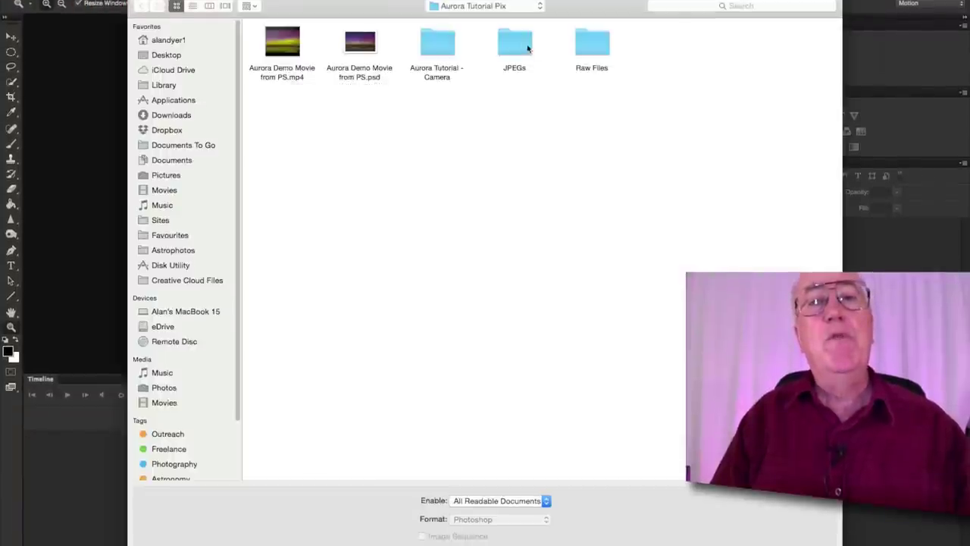
double_click(521, 44)
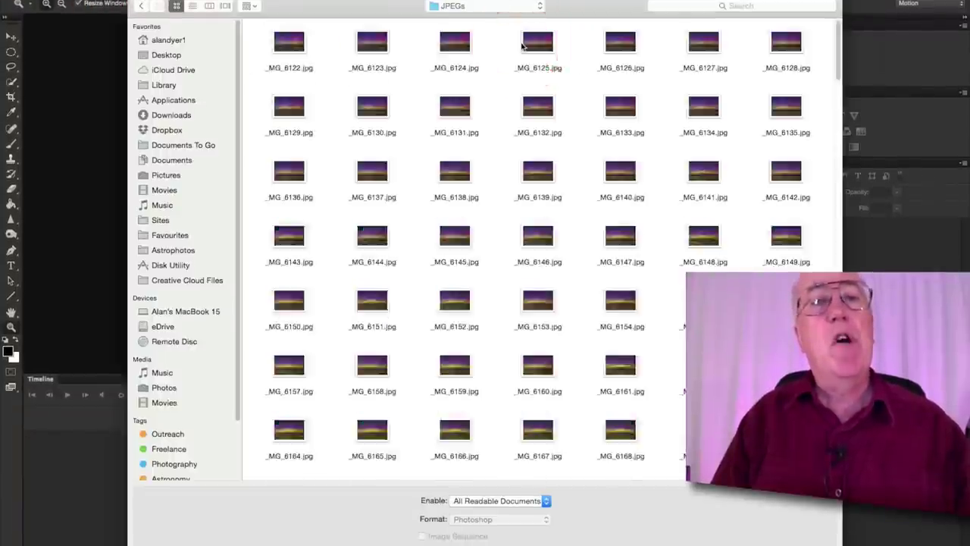
click(280, 41)
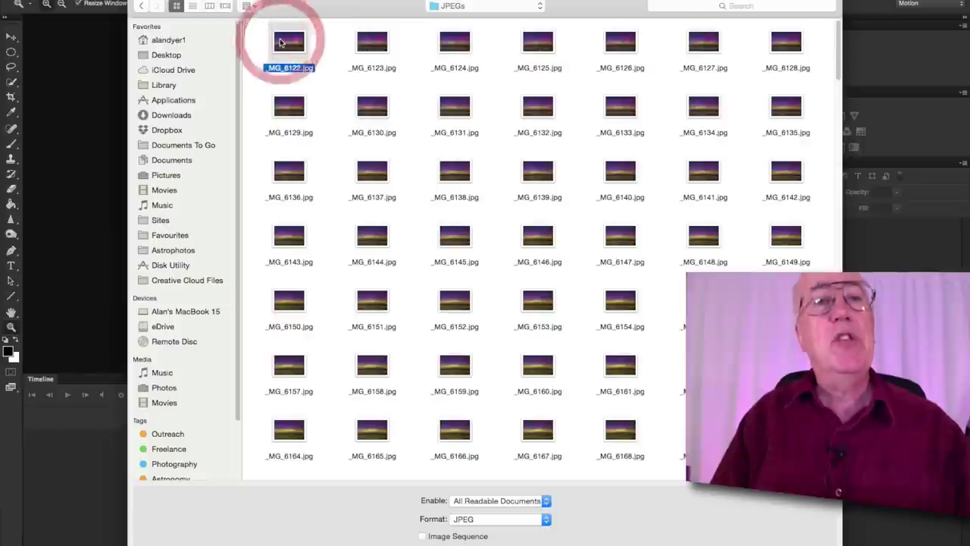
click(423, 536)
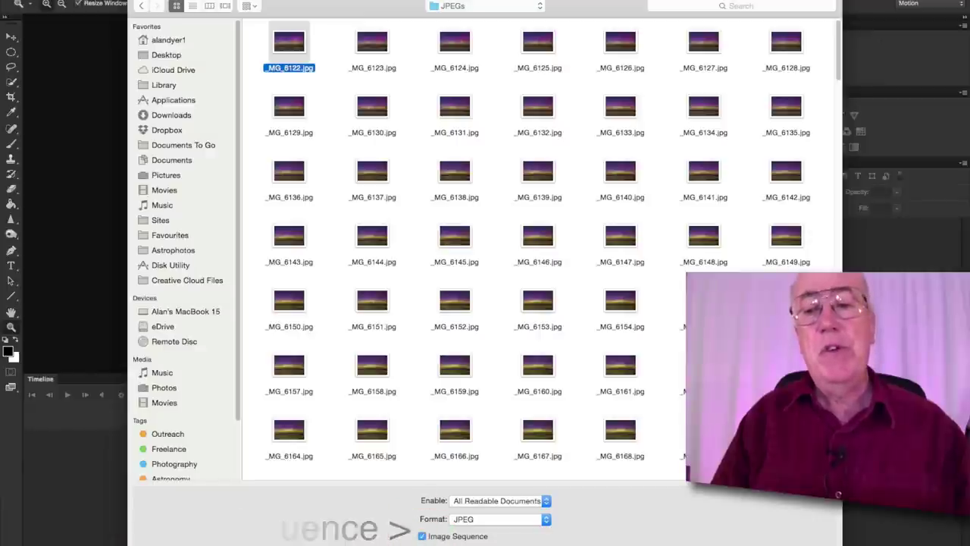
click(811, 539)
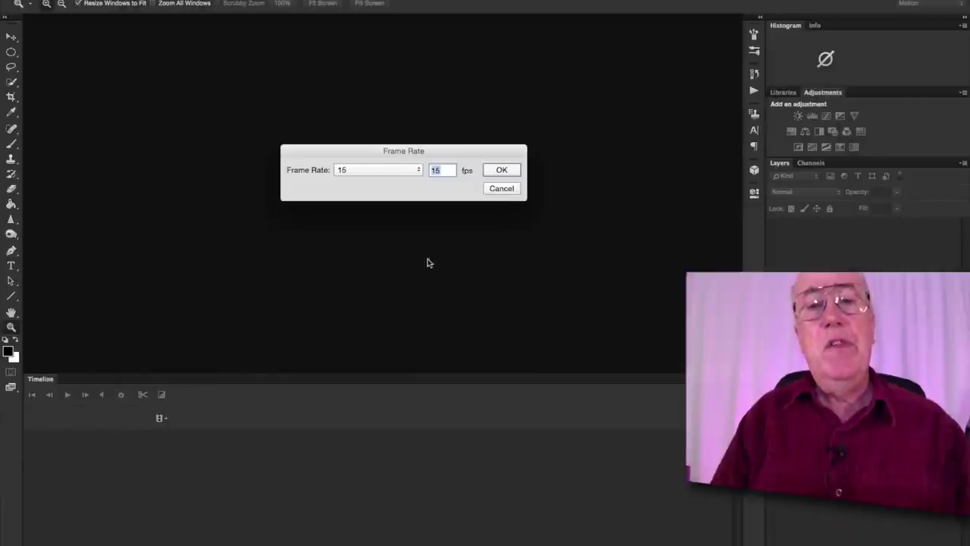
Step: Try a 30 fps frame rate for the image sequence, and accept it at 15 fps
click(383, 170)
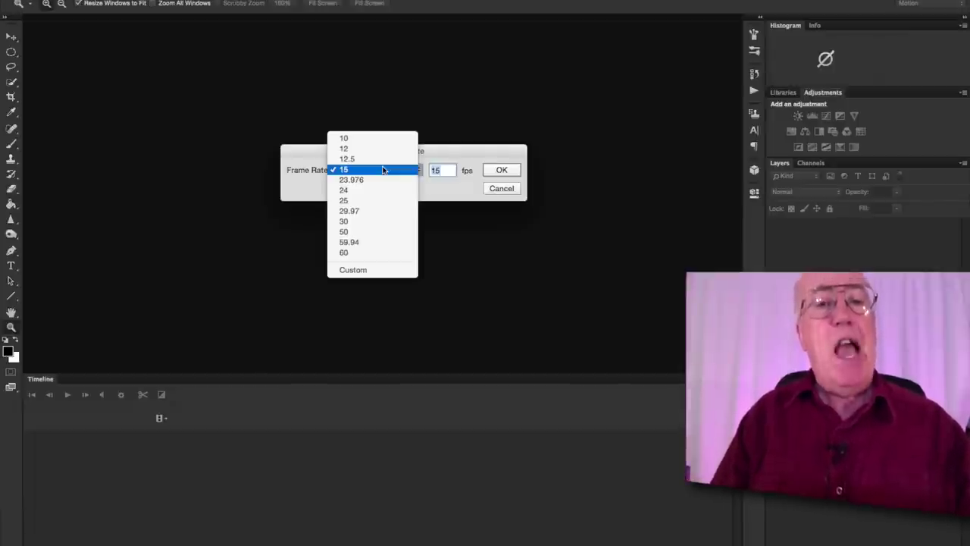
click(361, 222)
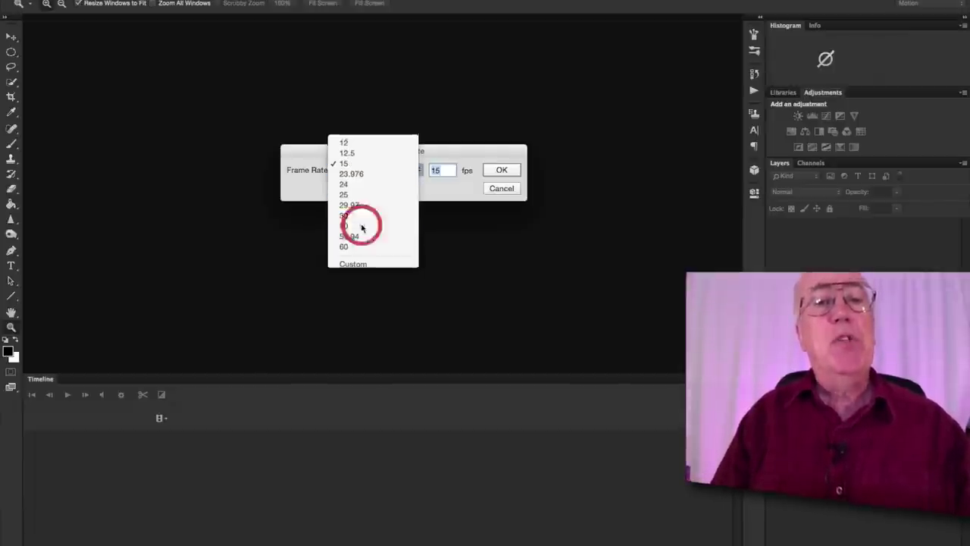
click(361, 170)
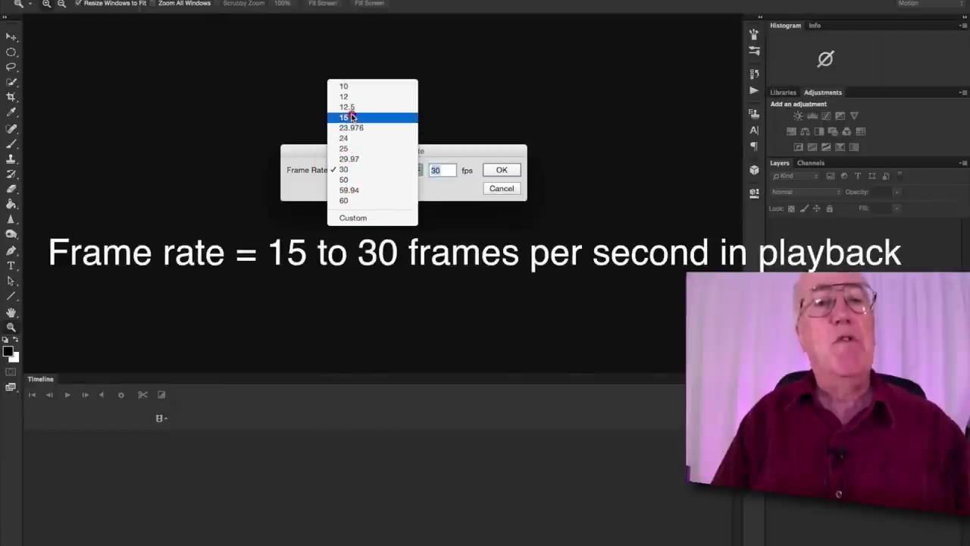
click(352, 117)
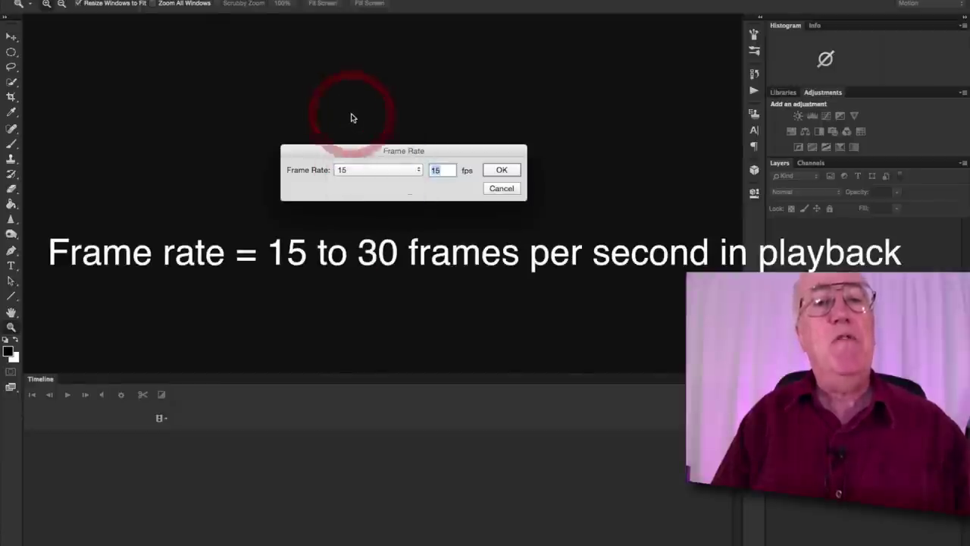
click(502, 169)
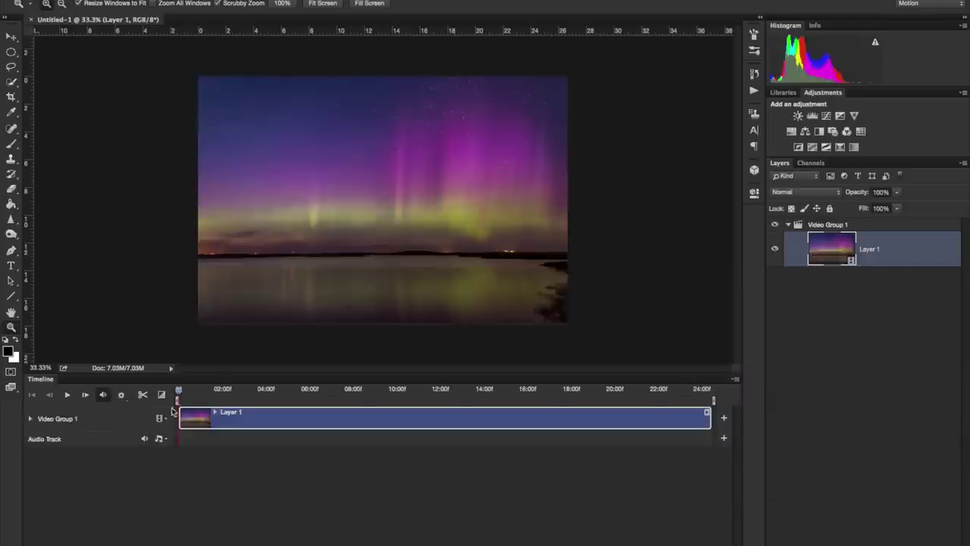
Step: Play the start of the image sequence, and set up a video render with the Aurora Tutorial Pix folder as its destination
click(66, 401)
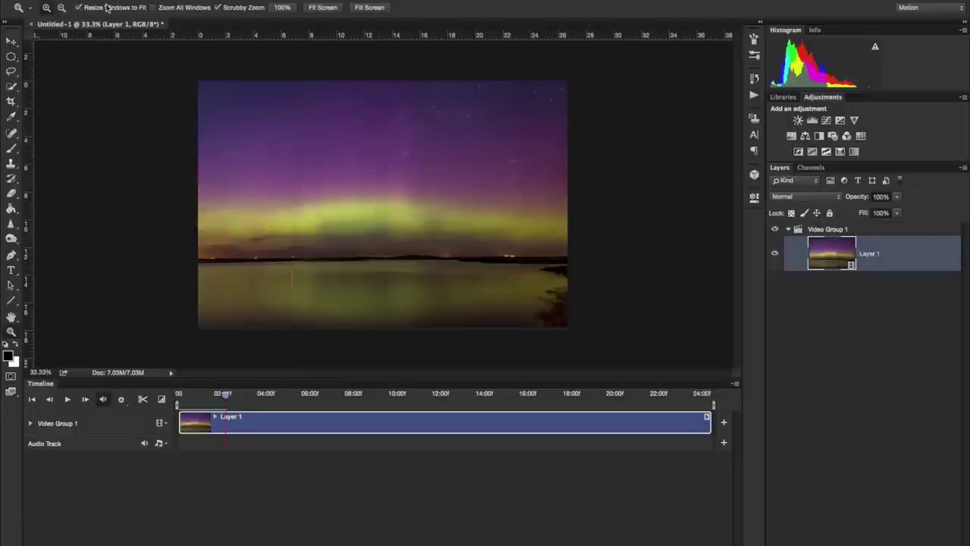
mouse_move(106, 137)
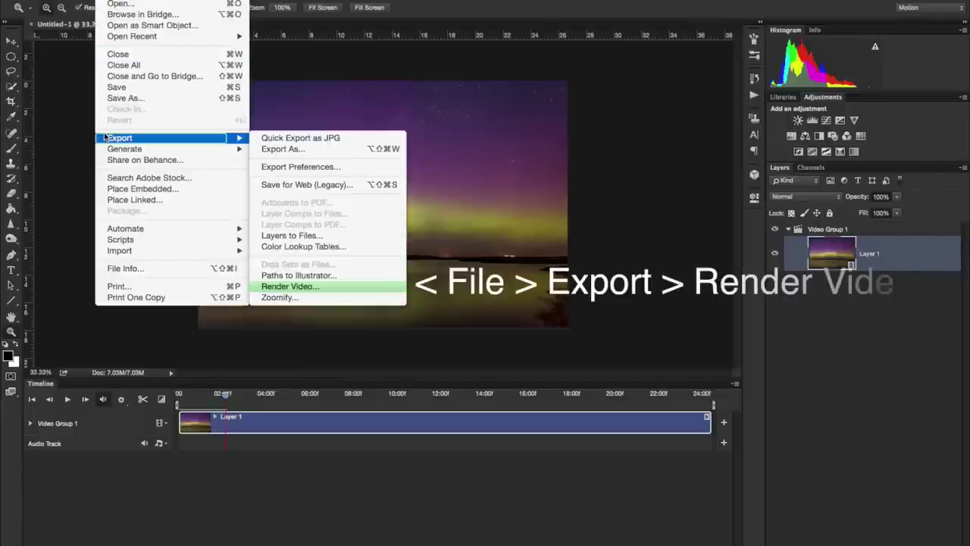
click(311, 287)
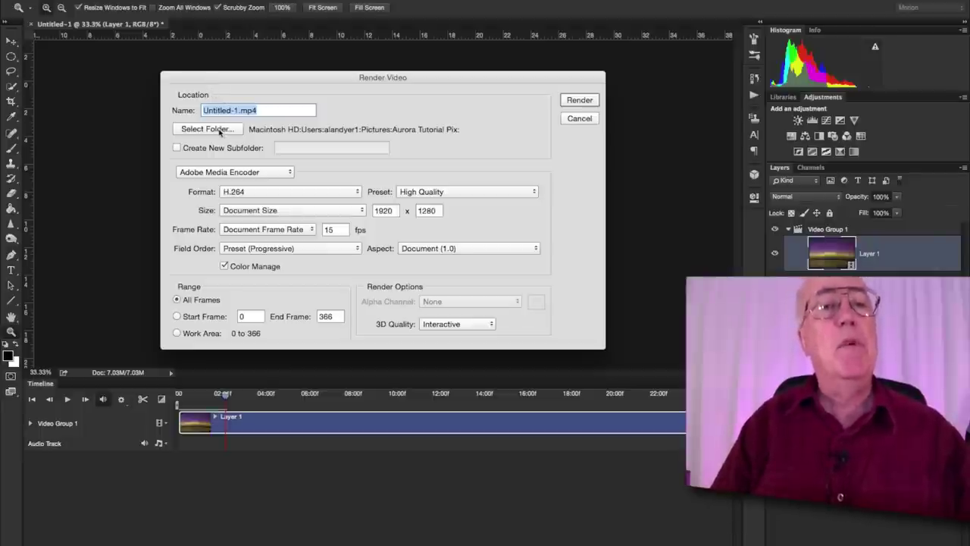
click(218, 130)
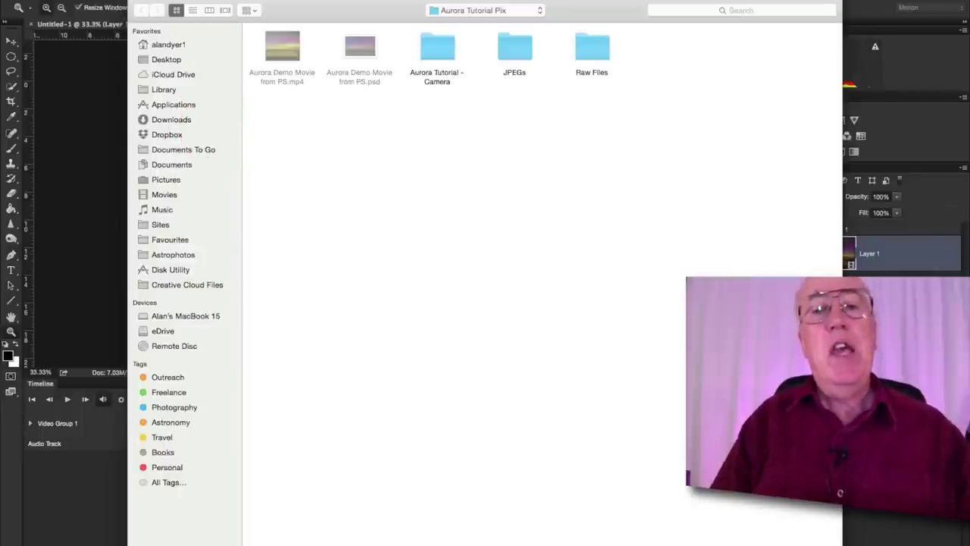
click(784, 539)
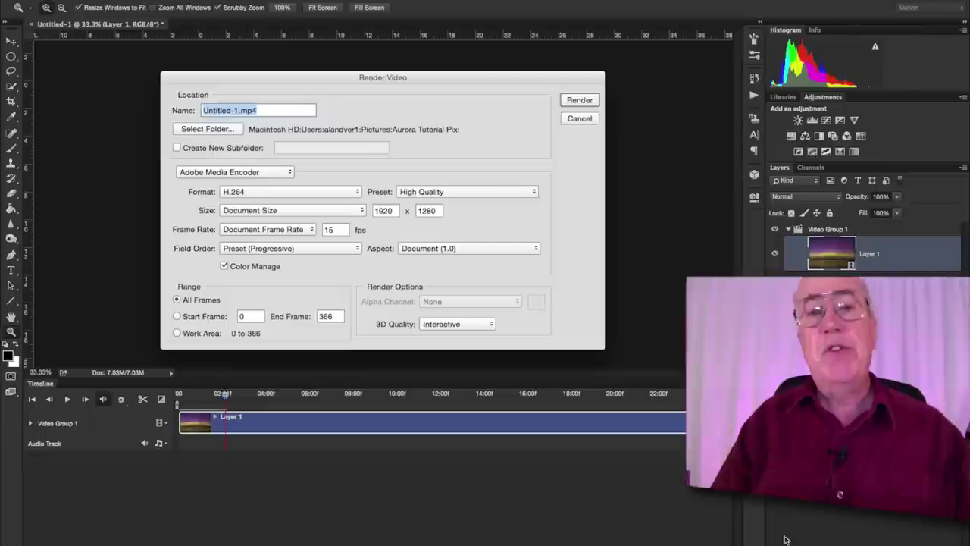
Step: Render all frames as an H.264 video with the High Quality preset, at the 1920 x 1280 document size and 15 fps
click(256, 190)
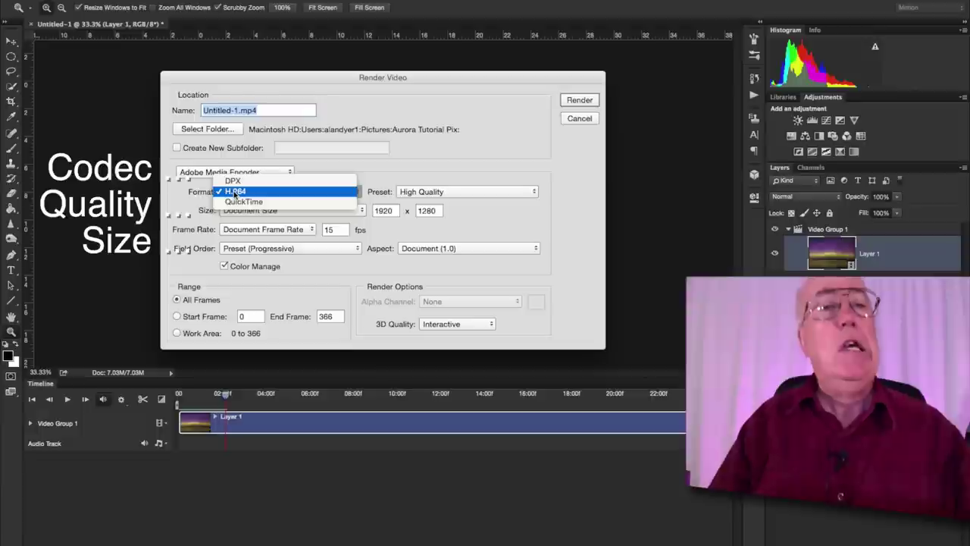
click(419, 193)
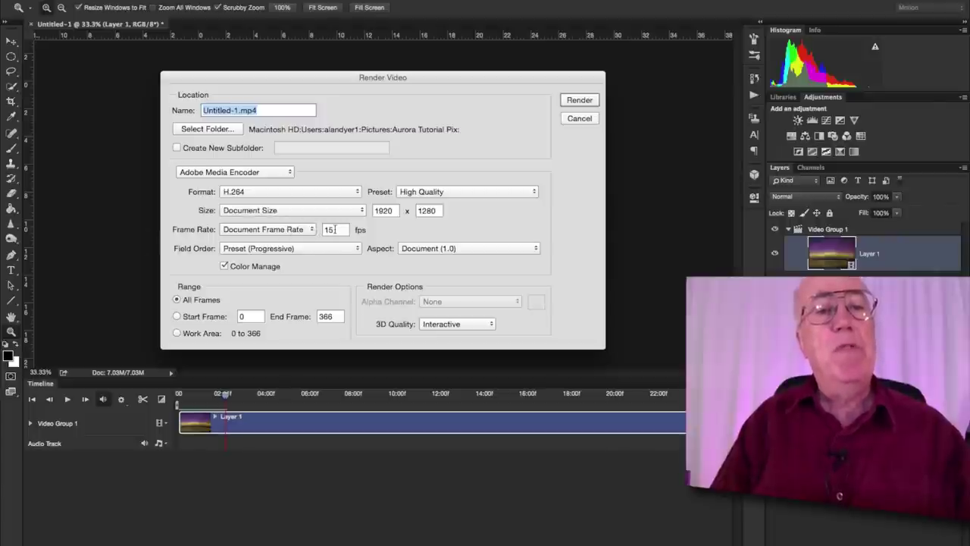
click(577, 101)
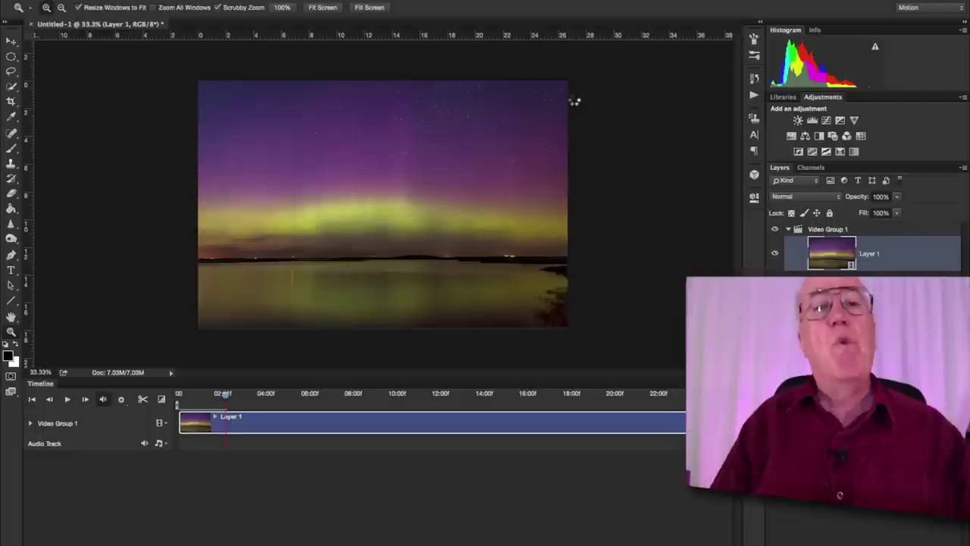